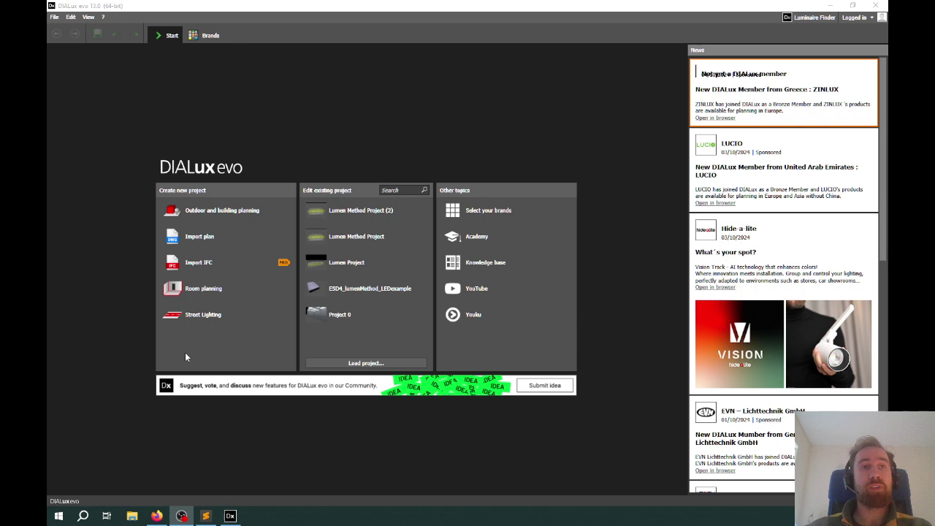
# - Start a rectangular room plan with space 5.53 Railway installations and application 5.53.11 Maintenance and repair halls
pyautogui.click(187, 289)
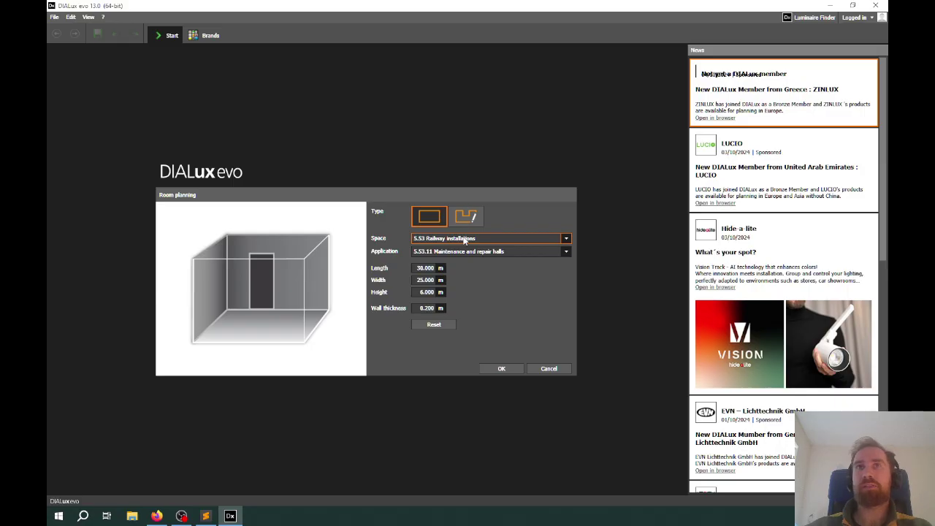
pyautogui.click(464, 240)
pyautogui.scroll(1, 472, 245)
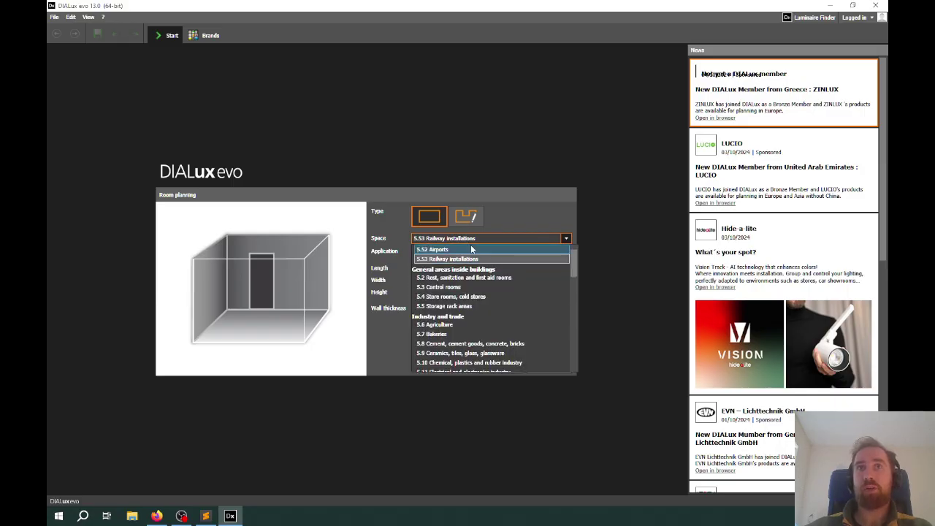
pyautogui.click(472, 246)
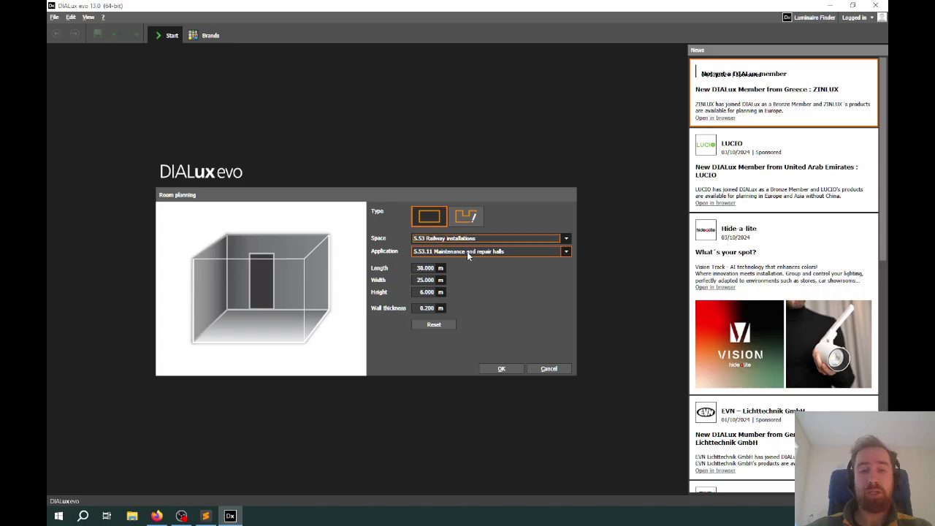
# - Switch to the SpecificationValue notes in Sublime Text, review the lighting requirements beside DIALux evo, and return to the room setup
pyautogui.hotkey('alt', 'Tab')
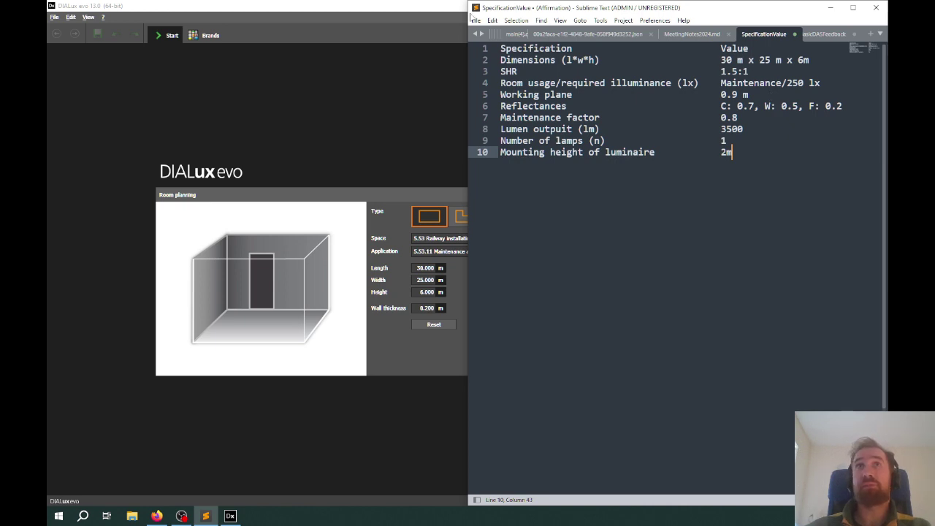
pyautogui.click(459, 9)
pyautogui.doubleClick(459, 7)
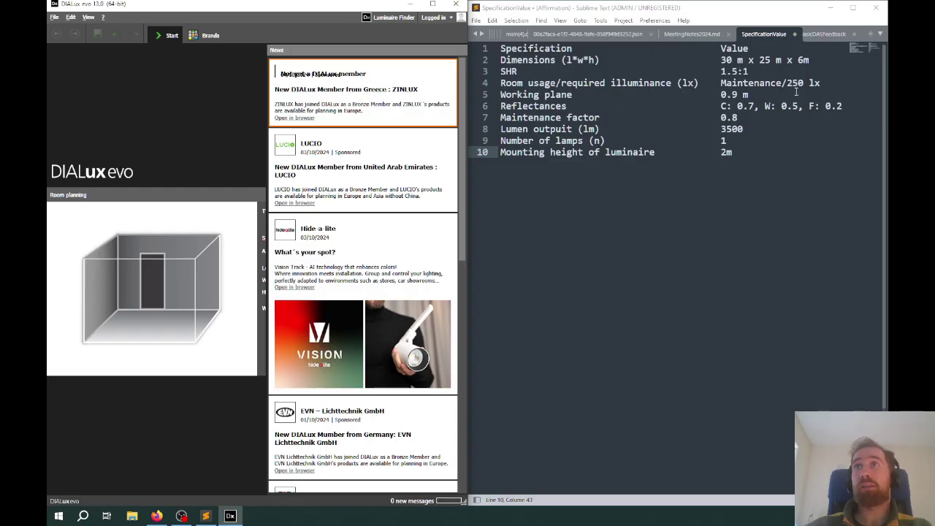
pyautogui.click(782, 83)
pyautogui.moveTo(781, 83); pyautogui.dragTo(801, 107)
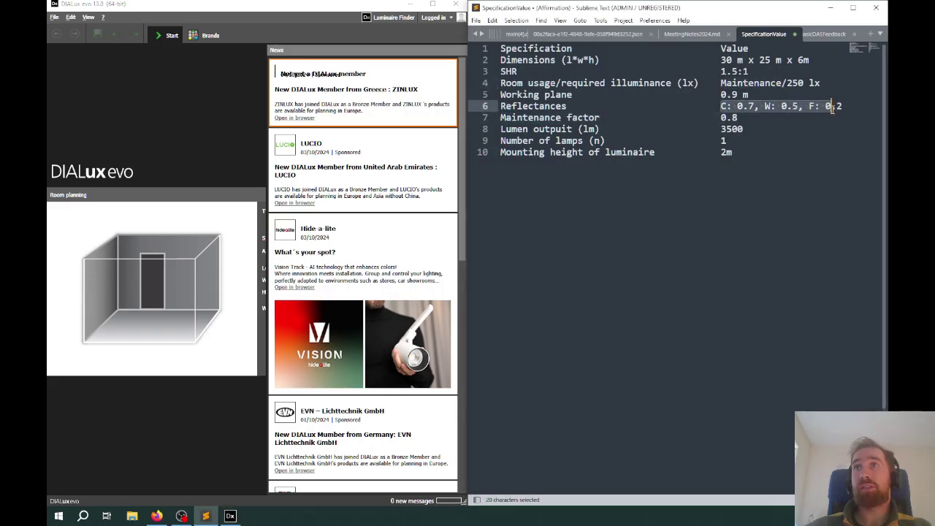
pyautogui.click(743, 95)
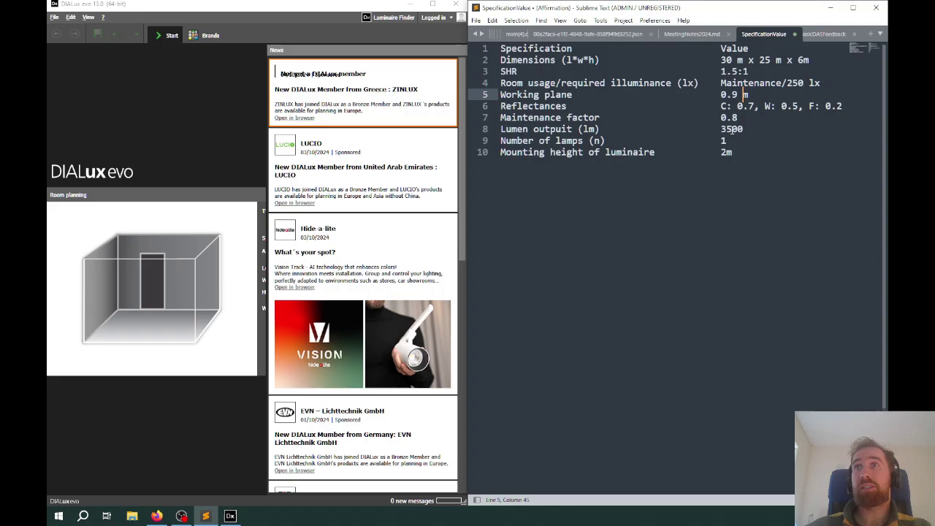
pyautogui.click(732, 117)
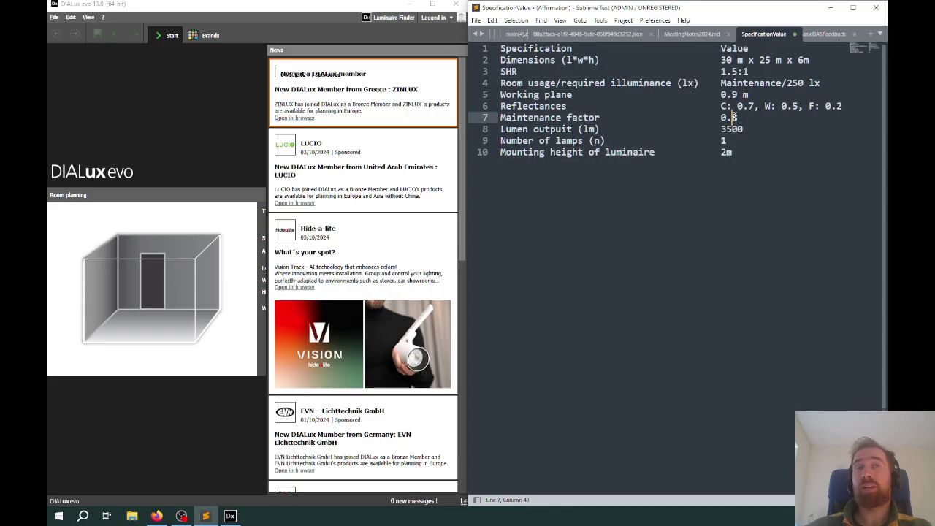
pyautogui.click(434, 6)
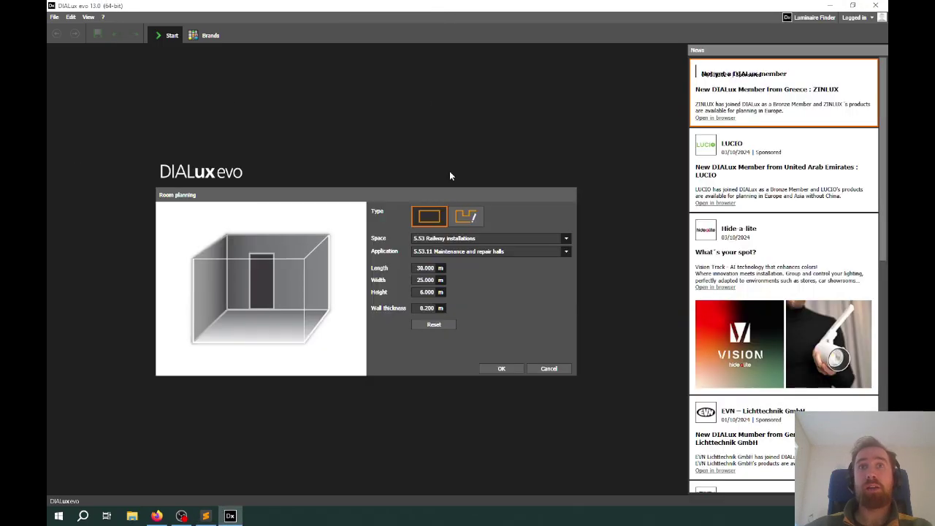
# - Create the room with length 30 m, width 25 m, height 6 m and wall thickness 0.2 m
pyautogui.click(432, 268)
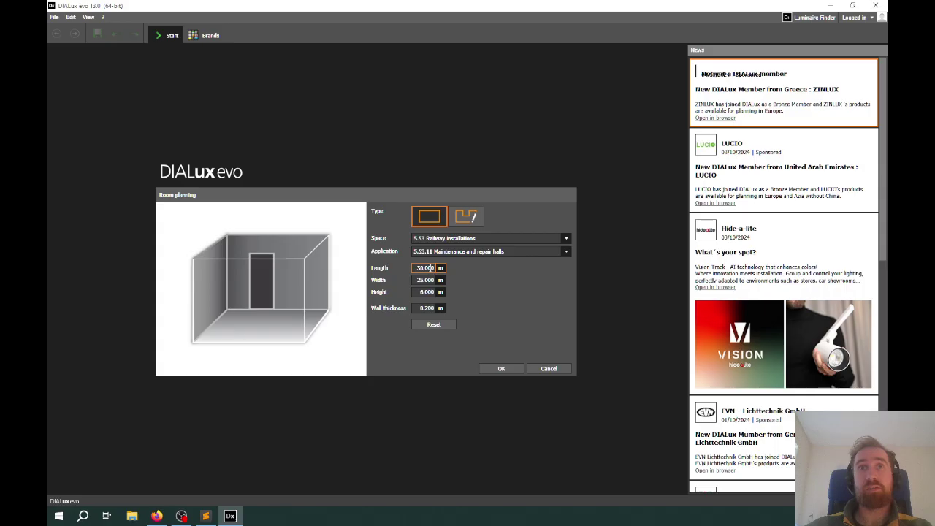
pyautogui.click(429, 280)
pyautogui.click(429, 291)
pyautogui.click(512, 371)
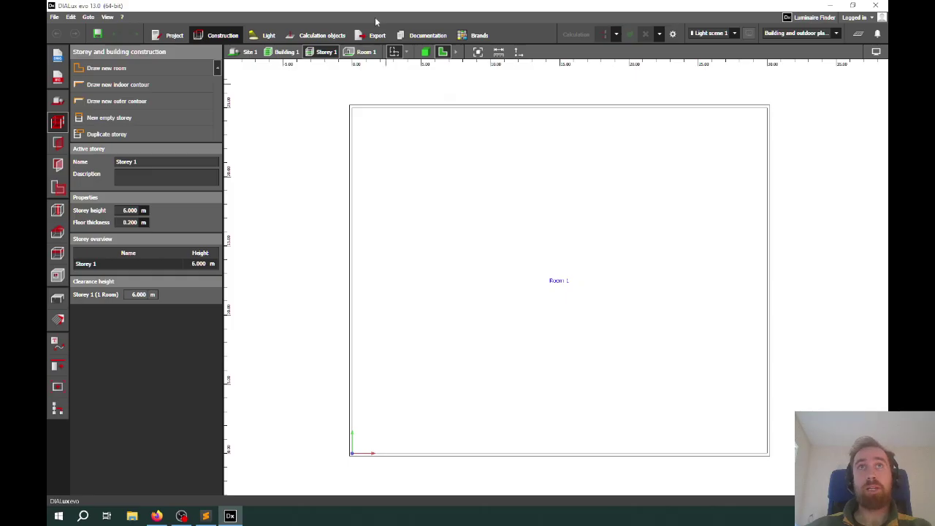
# - Show the room in 3D, compare the storey, building and site views, and inspect the room from another angle
pyautogui.click(366, 52)
pyautogui.click(425, 51)
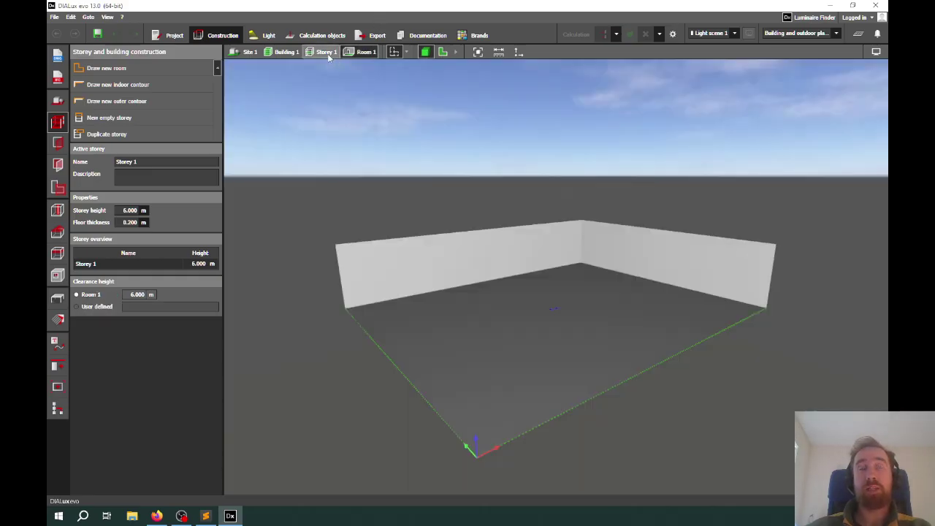
pyautogui.click(327, 53)
pyautogui.click(293, 53)
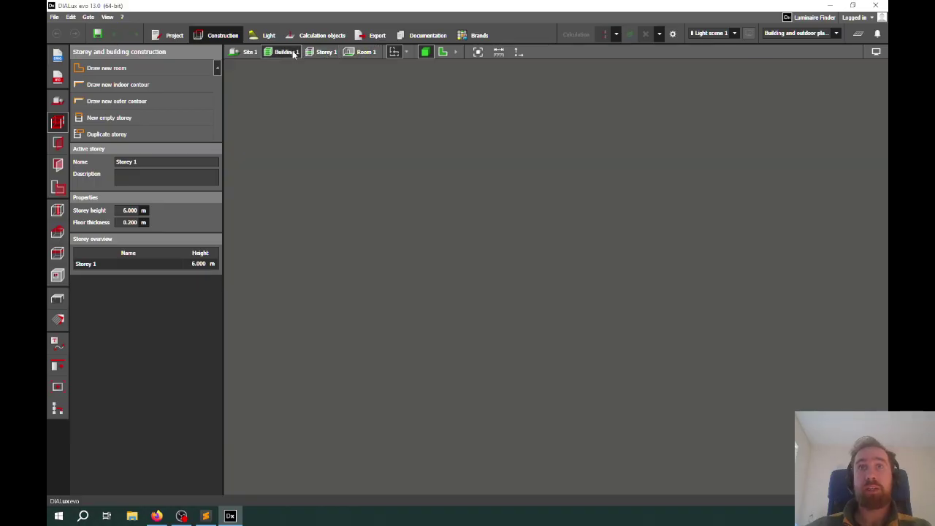
pyautogui.click(247, 52)
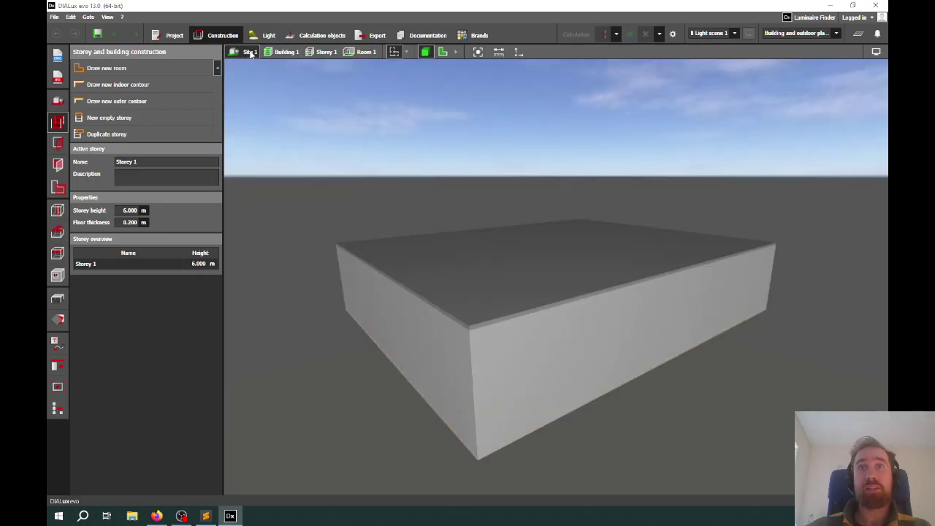
pyautogui.click(365, 52)
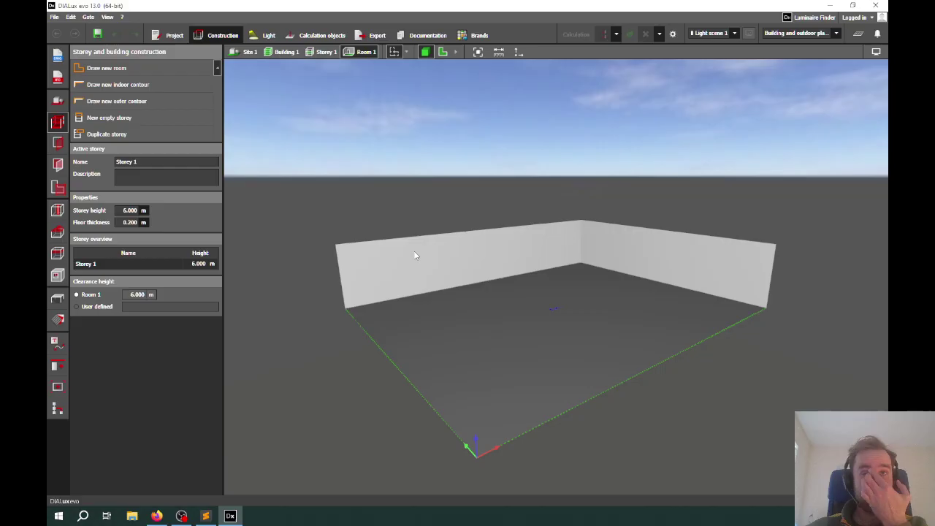
pyautogui.moveTo(460, 348); pyautogui.dragTo(434, 367, button='middle')
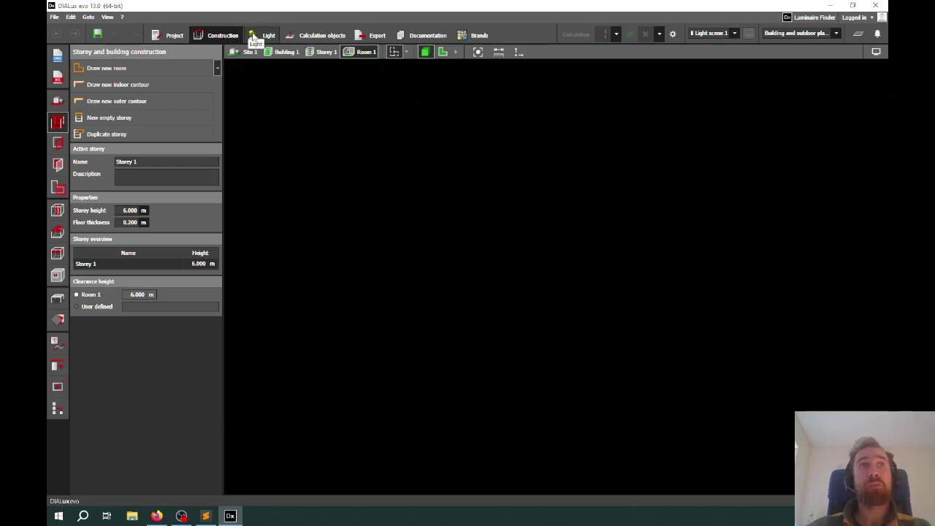
# - Look over the lighting and calculation object tools, and return to the construction view of the room
pyautogui.click(252, 37)
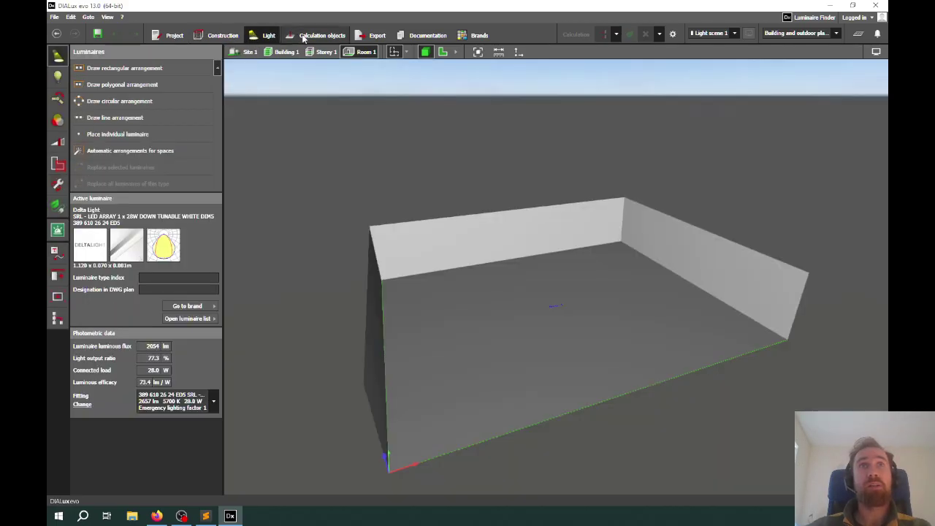
pyautogui.click(303, 38)
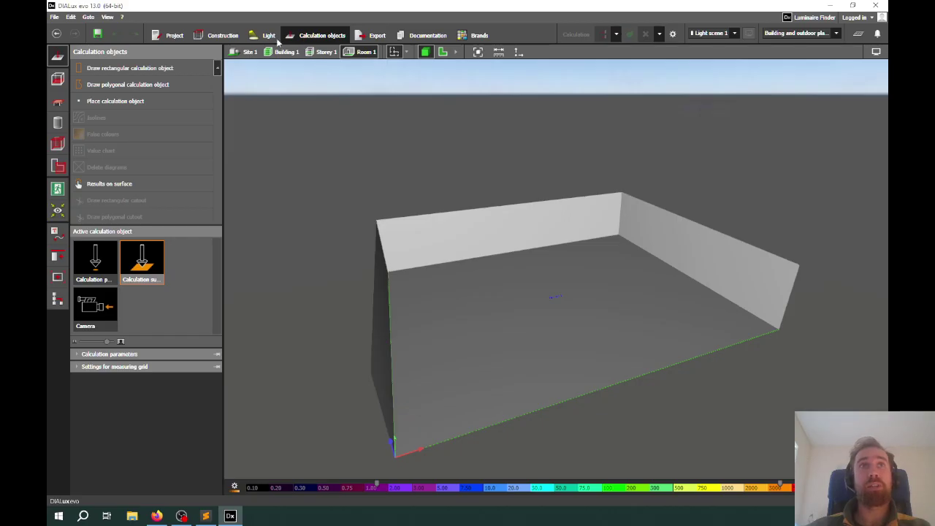
pyautogui.click(214, 38)
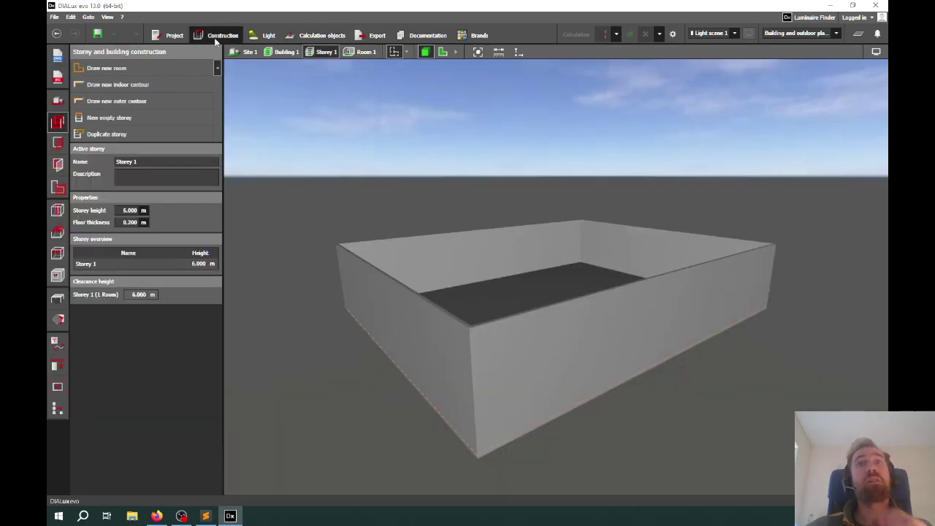
pyautogui.click(372, 53)
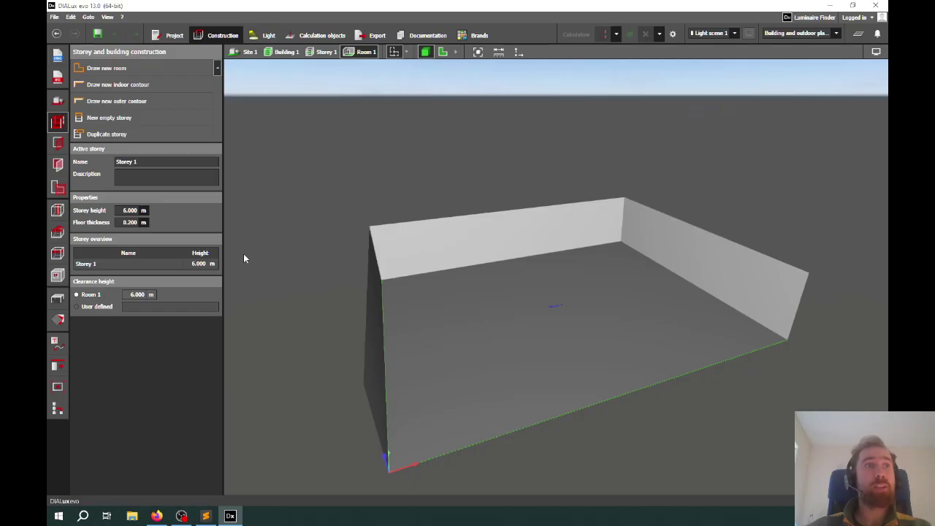
# - Compare the reflectances in the Sublime Text specification with the room's ceiling, wall and floor reflectance settings
pyautogui.hotkey('alt', 'Tab')
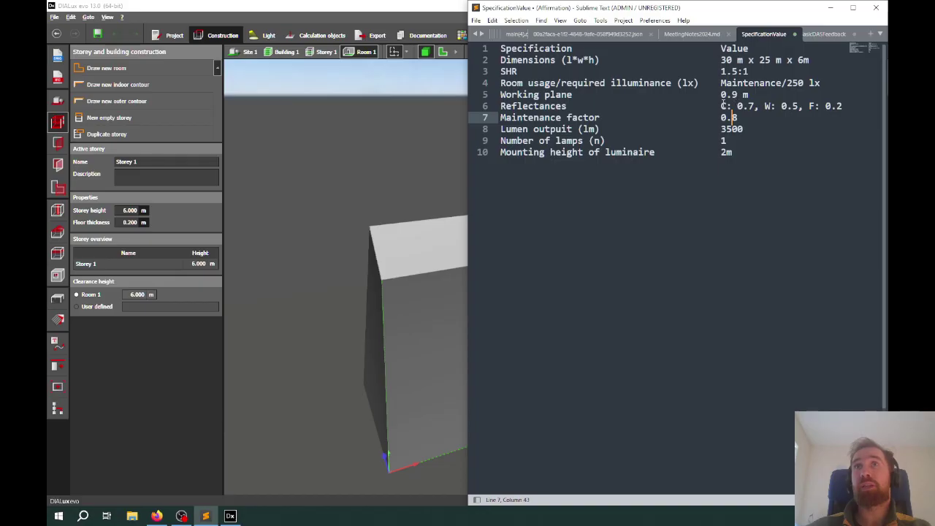
pyautogui.moveTo(722, 106); pyautogui.dragTo(843, 107)
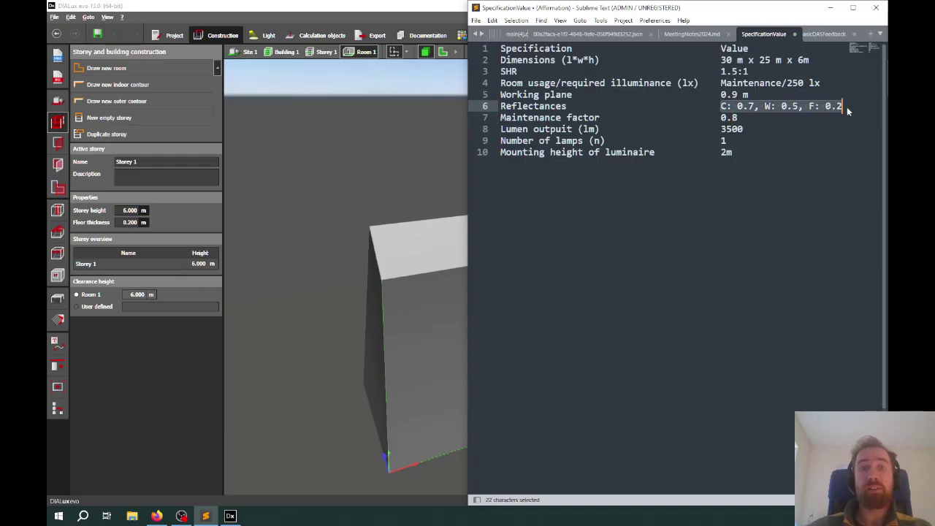
pyautogui.click(352, 170)
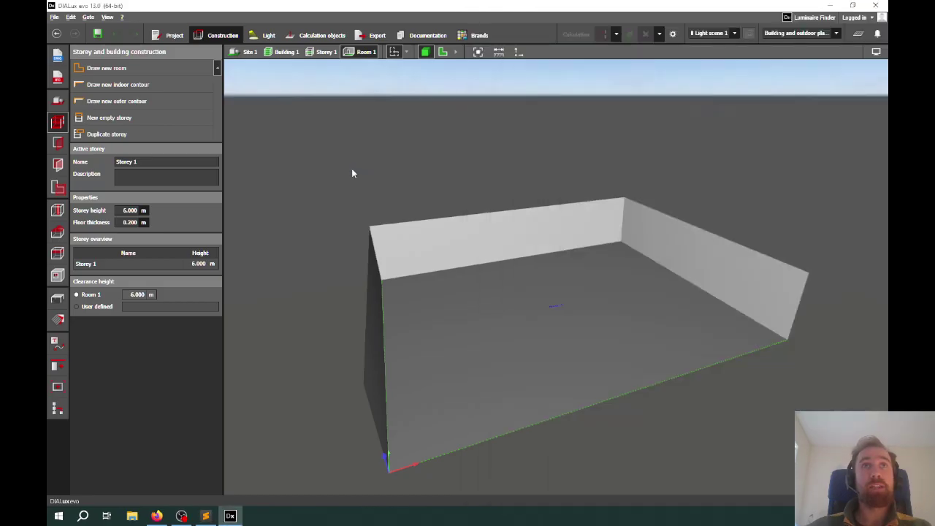
pyautogui.click(58, 321)
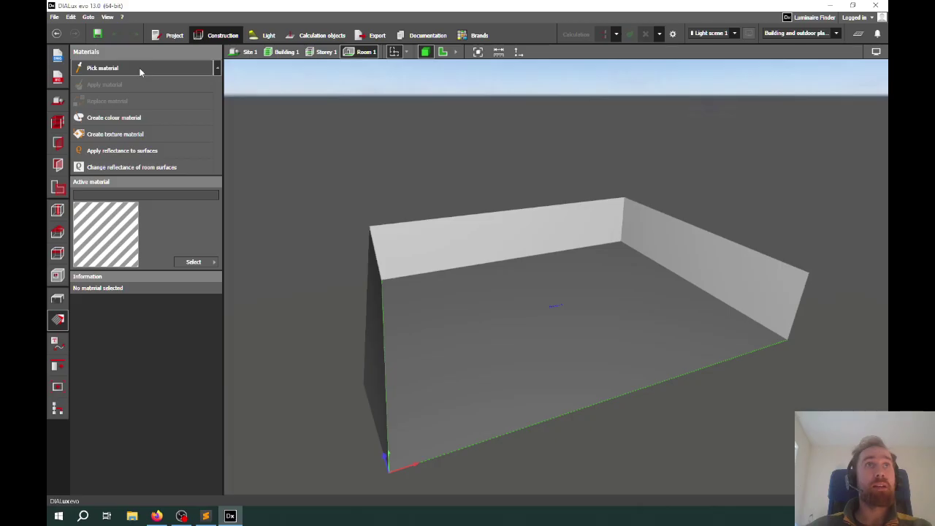
pyautogui.click(120, 174)
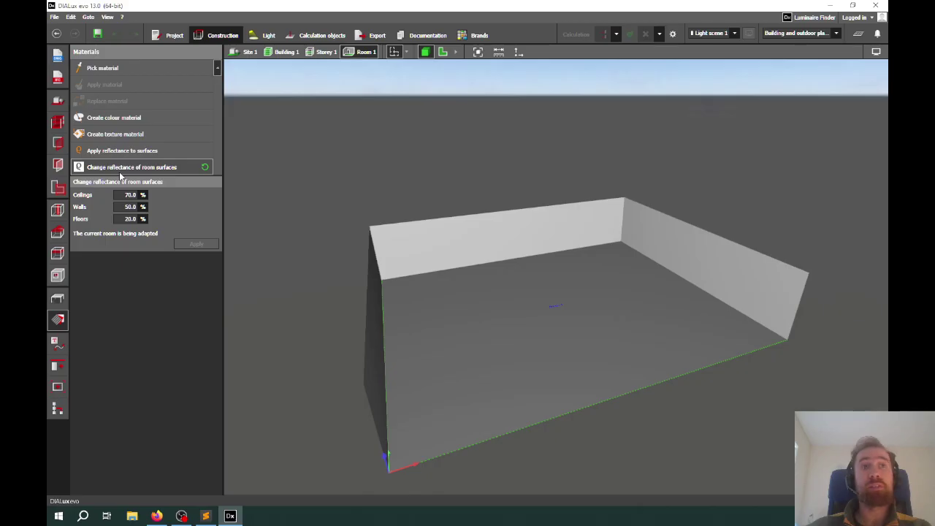
pyautogui.click(132, 195)
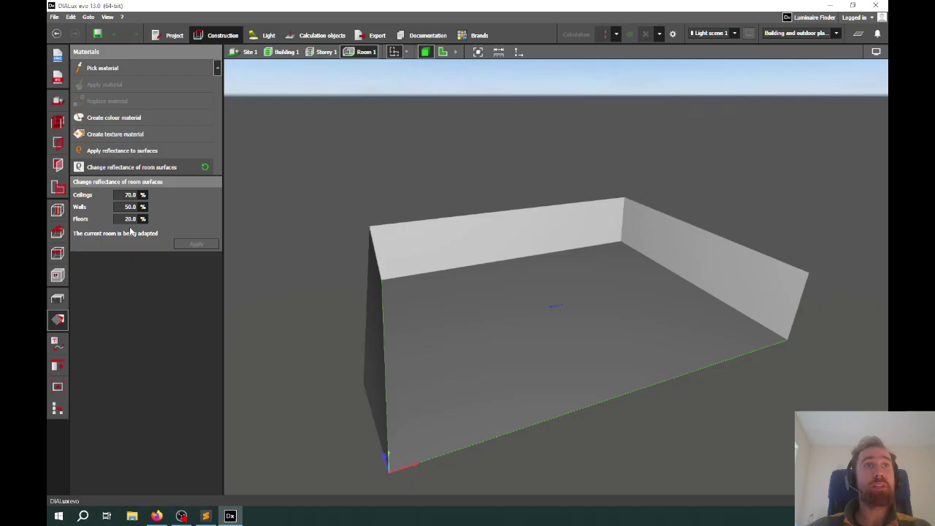
pyautogui.hotkey('alt', 'Tab')
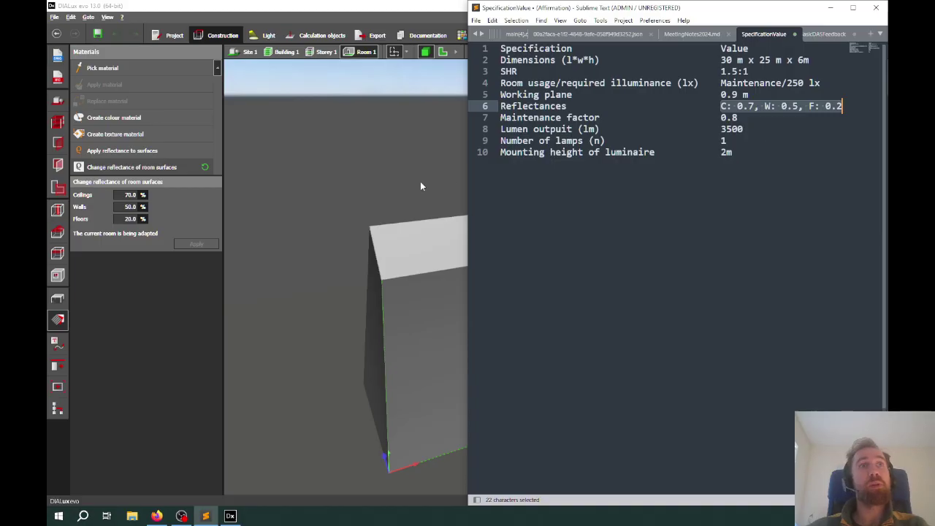
pyautogui.hotkey('alt', 'Tab')
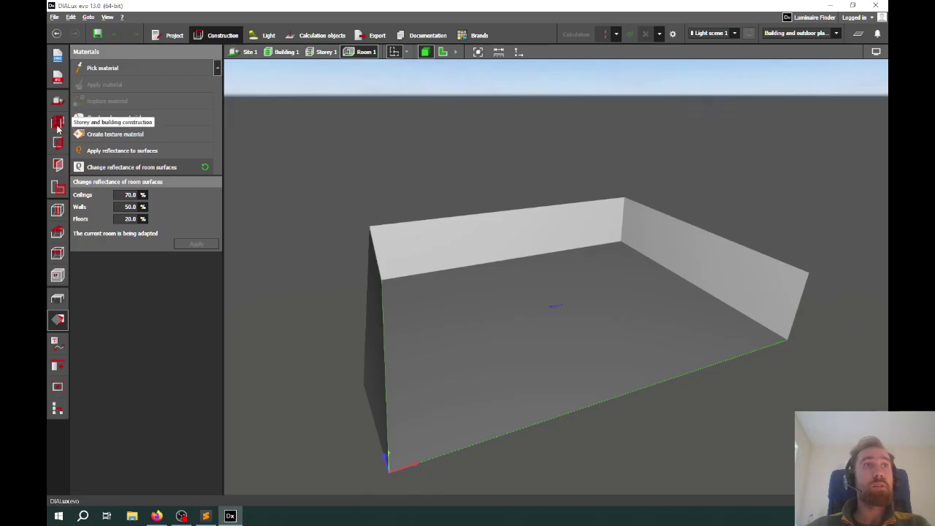
# - Check the site's fixed maintenance factor against the value in the Sublime Text specification
pyautogui.click(58, 100)
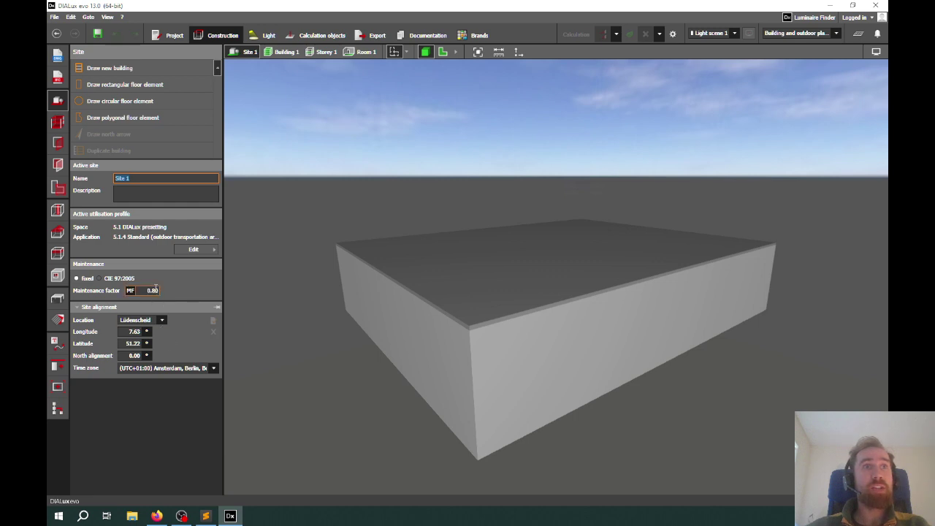
pyautogui.hotkey('alt', 'Tab')
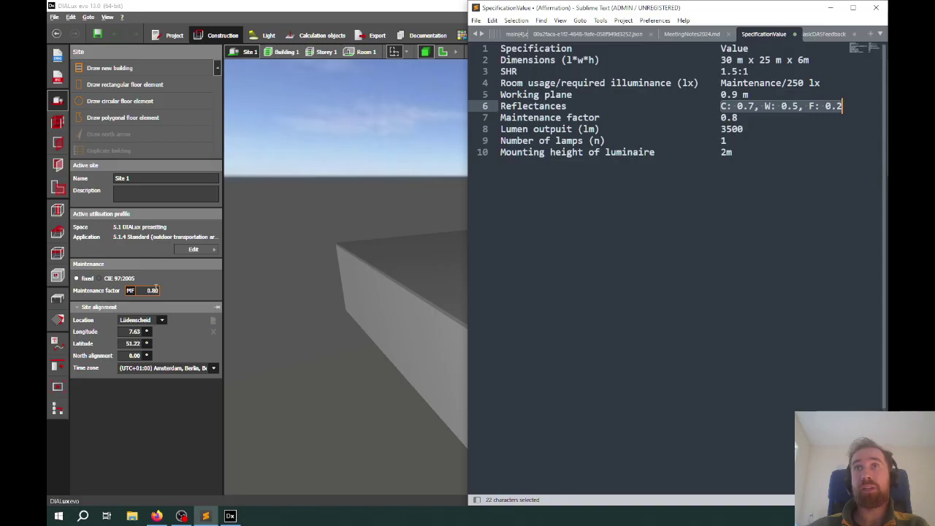
pyautogui.click(171, 291)
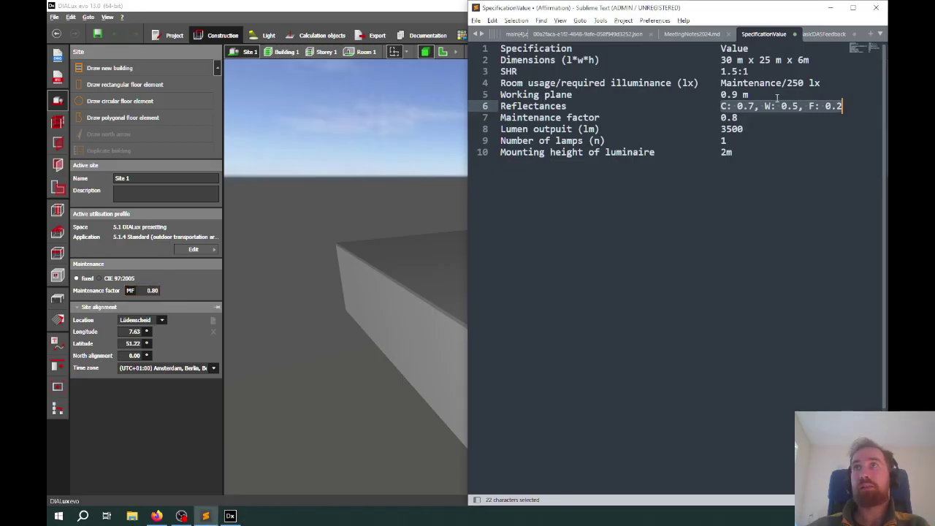
pyautogui.doubleClick(725, 117)
pyautogui.moveTo(722, 117); pyautogui.dragTo(738, 117)
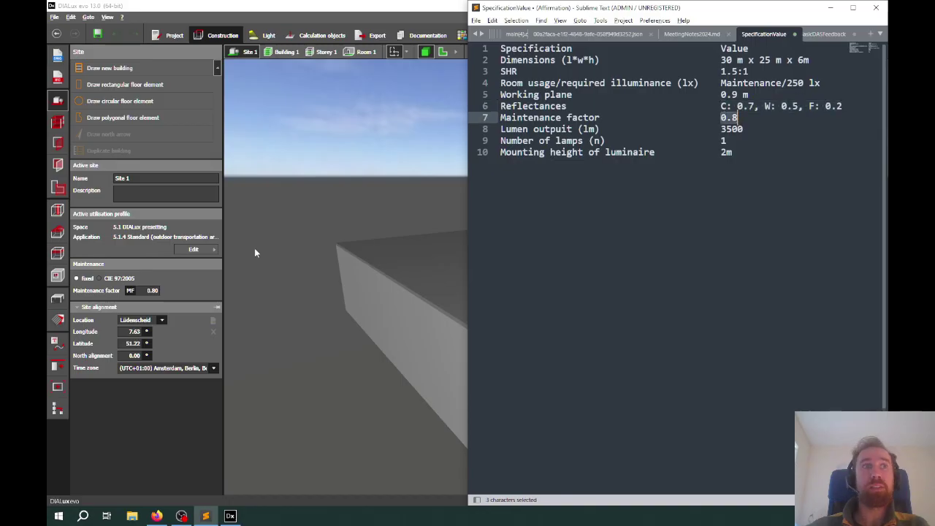
pyautogui.click(154, 290)
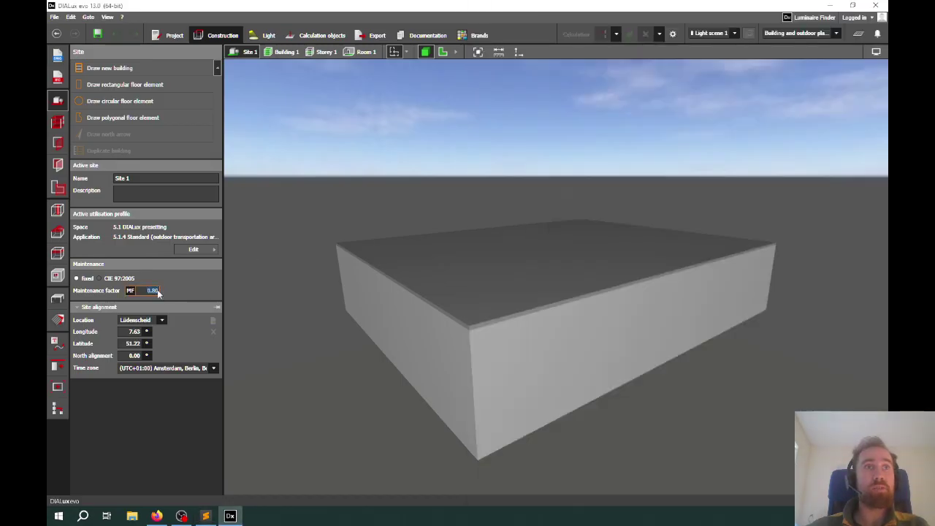
# - Look over the storey, aperture, space, room element, roof, ceiling and cutout construction tools, and return to the site's maintenance settings
pyautogui.click(59, 123)
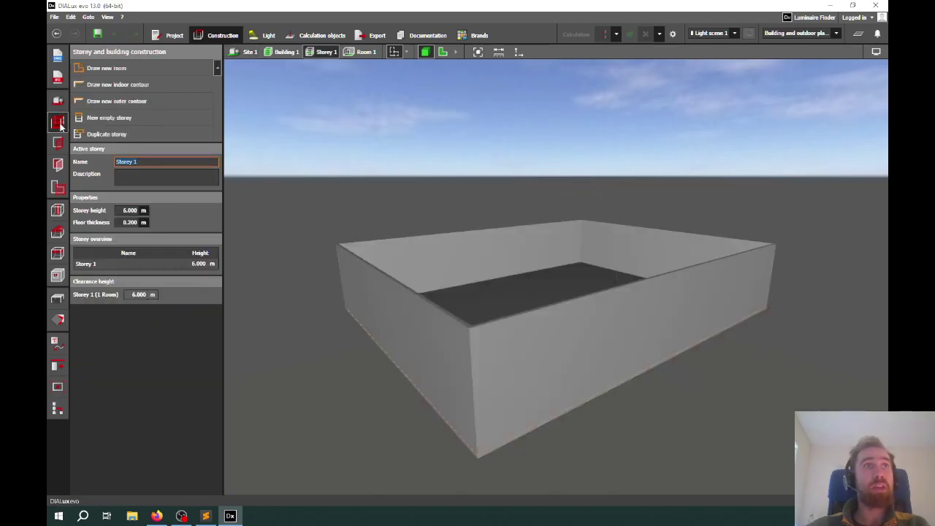
pyautogui.click(57, 254)
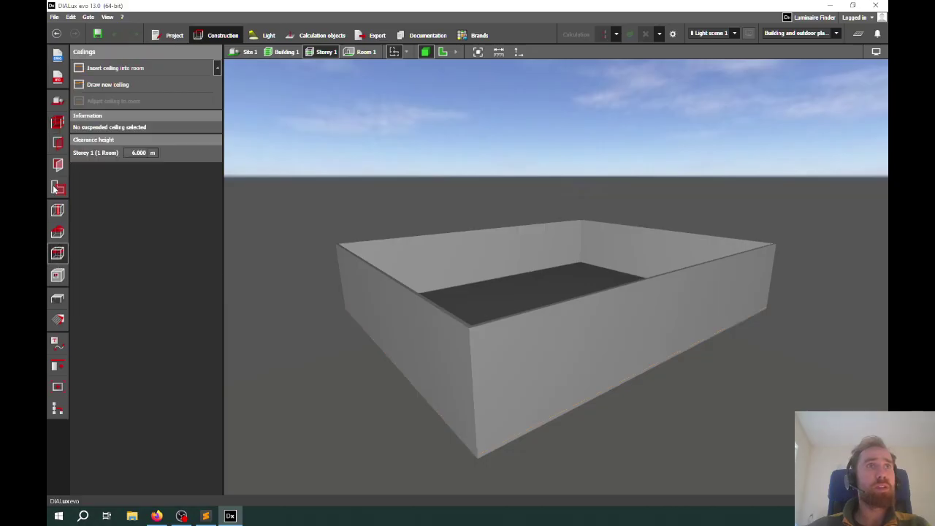
pyautogui.click(58, 123)
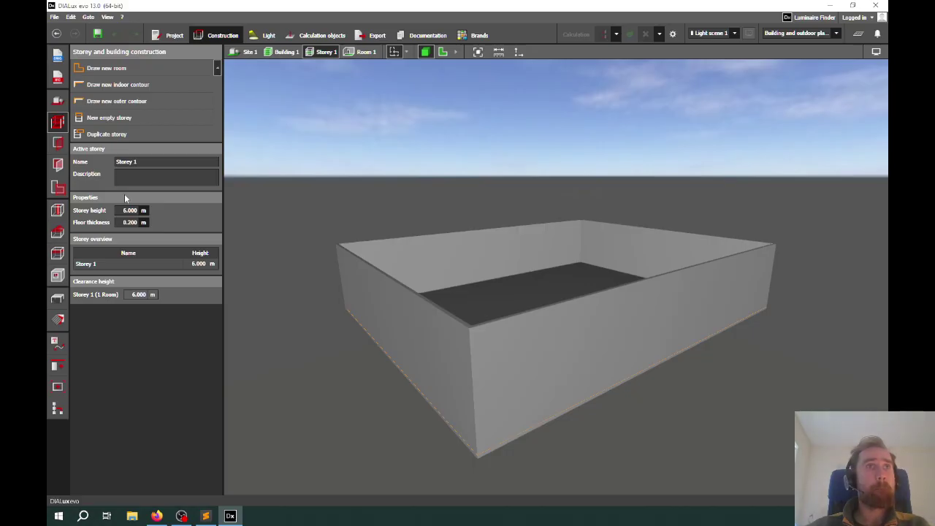
pyautogui.click(57, 143)
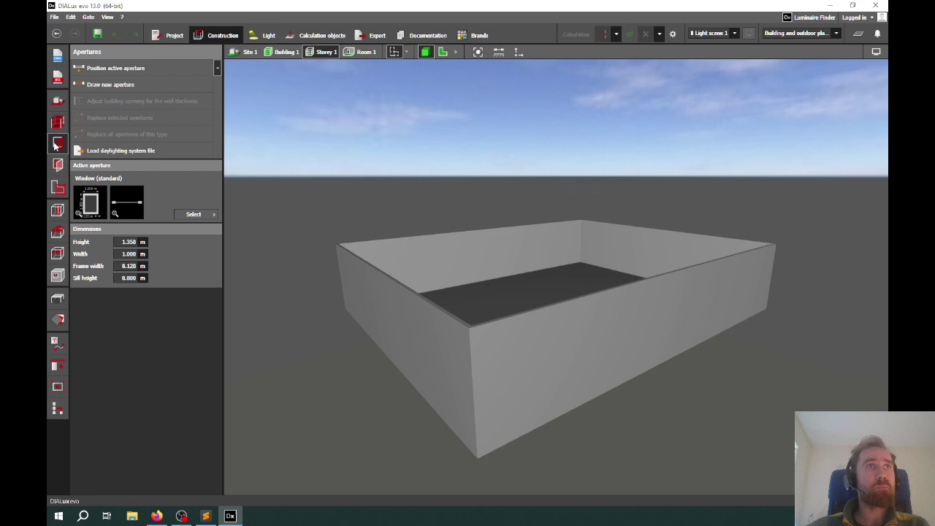
pyautogui.click(58, 168)
pyautogui.click(60, 187)
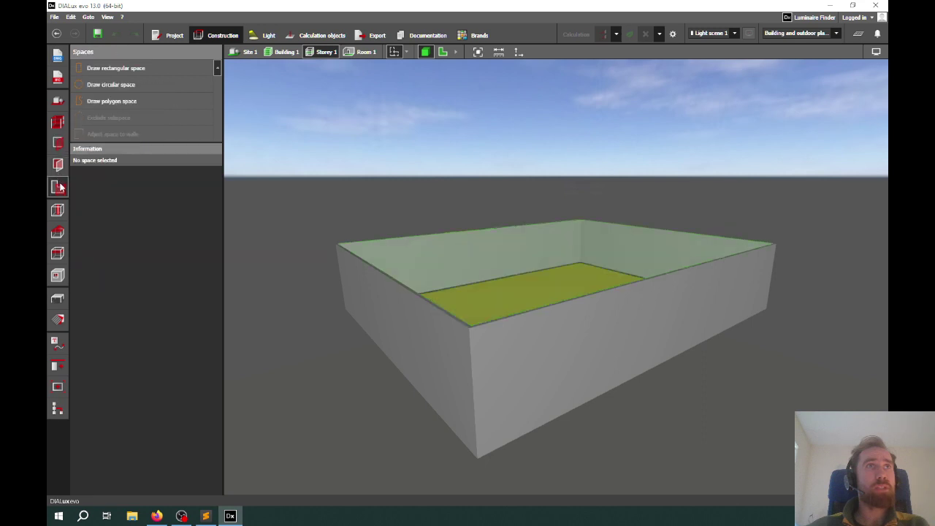
pyautogui.click(58, 214)
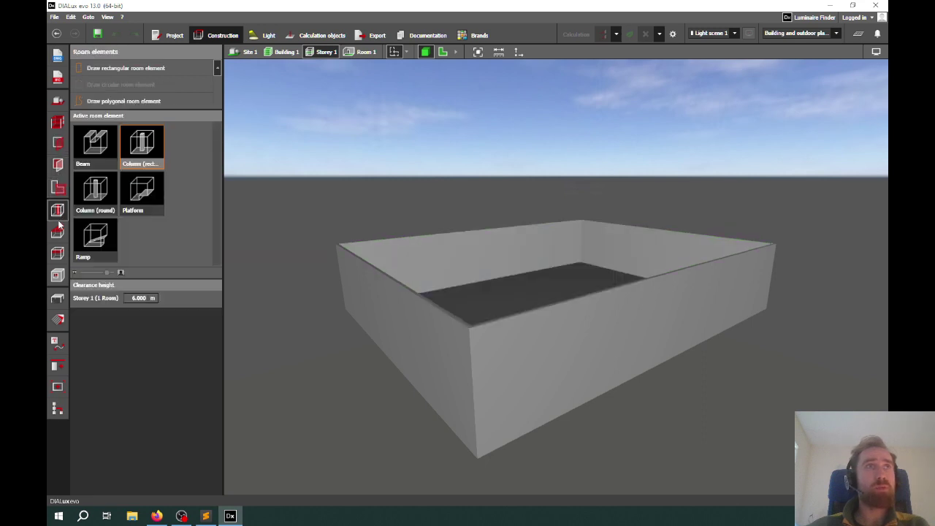
pyautogui.click(58, 232)
pyautogui.click(58, 252)
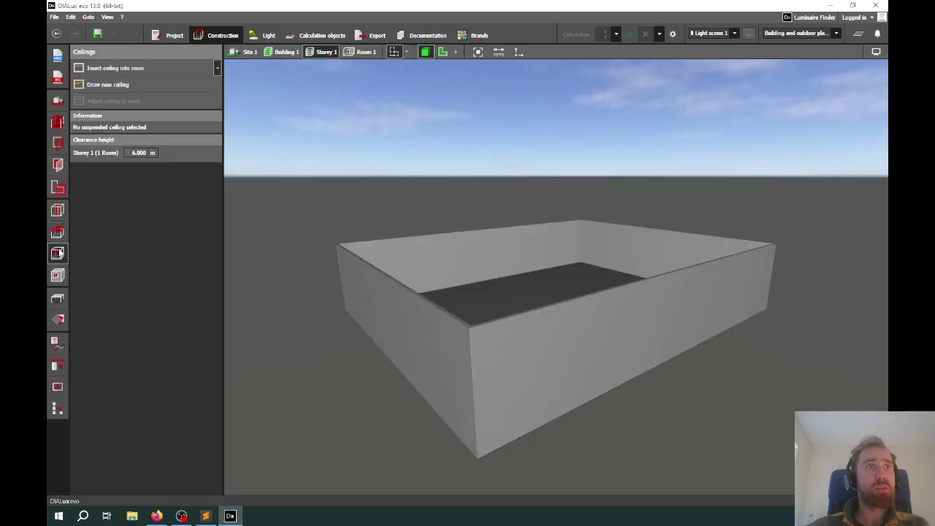
pyautogui.click(58, 275)
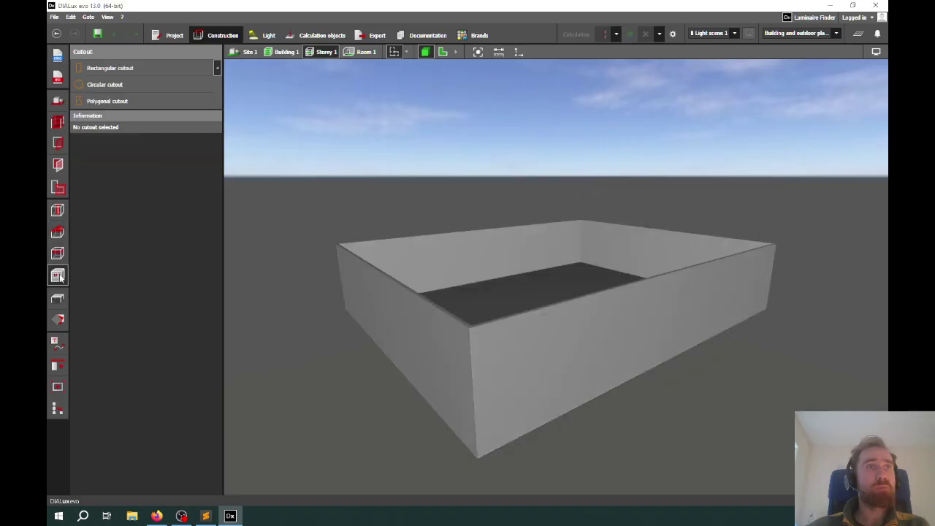
pyautogui.click(59, 104)
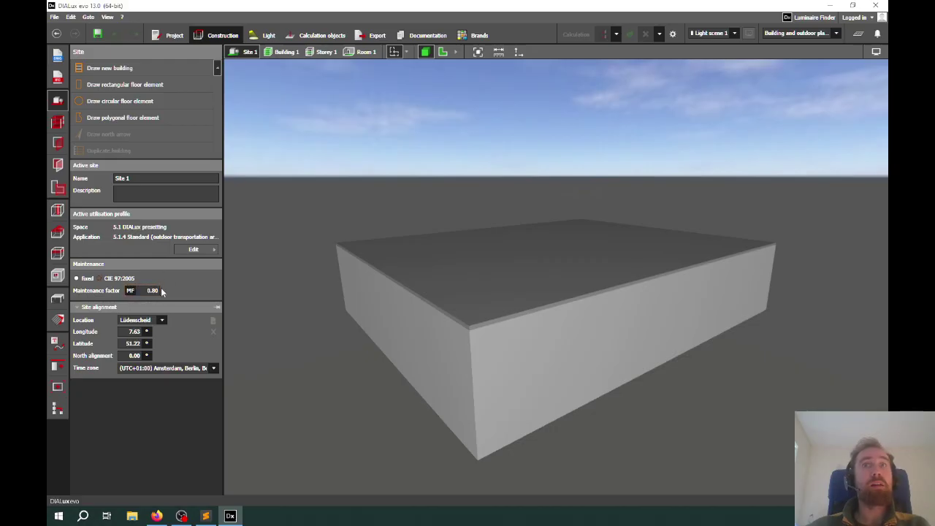
# - Review the specification in Sublime Text, and switch back to DIALux evo to show the luminaire tools for Room 1
pyautogui.press('super+Tab')
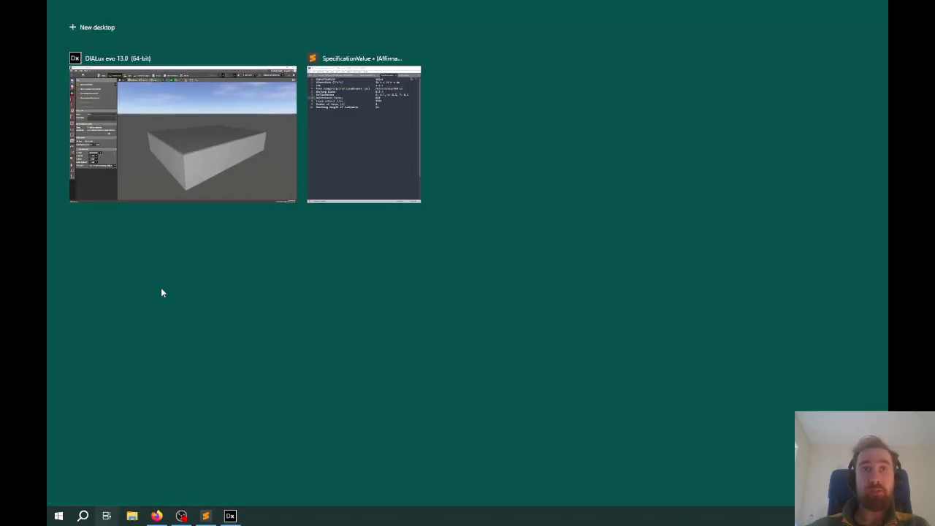
pyautogui.press('Escape')
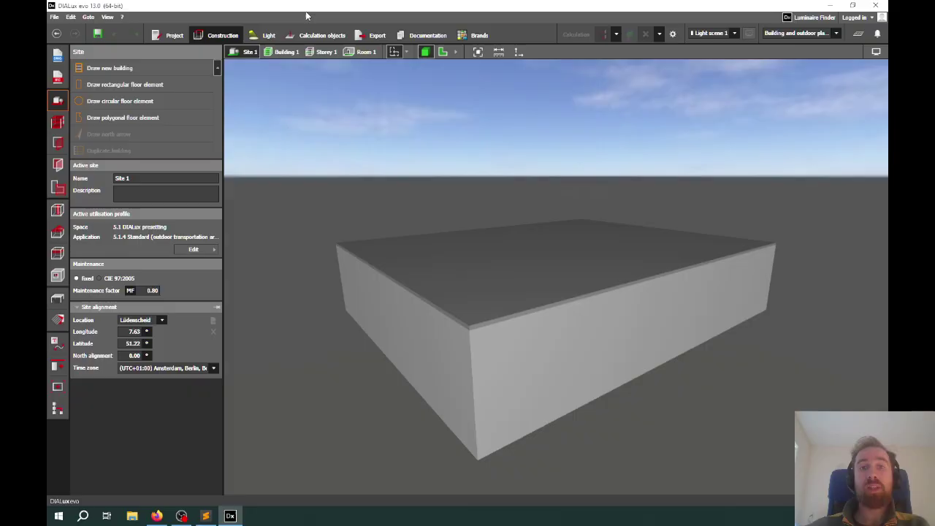
pyautogui.hotkey('alt', 'Tab')
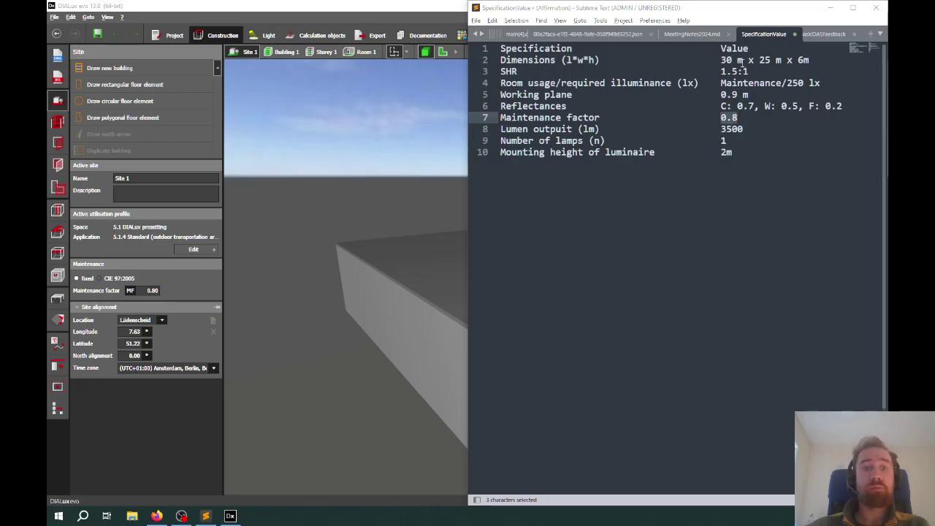
pyautogui.click(407, 4)
pyautogui.click(270, 36)
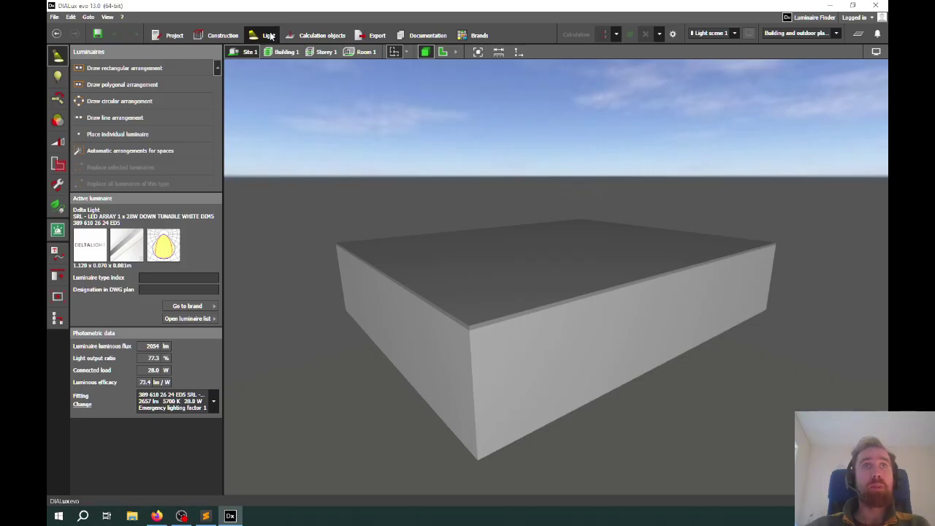
pyautogui.click(366, 52)
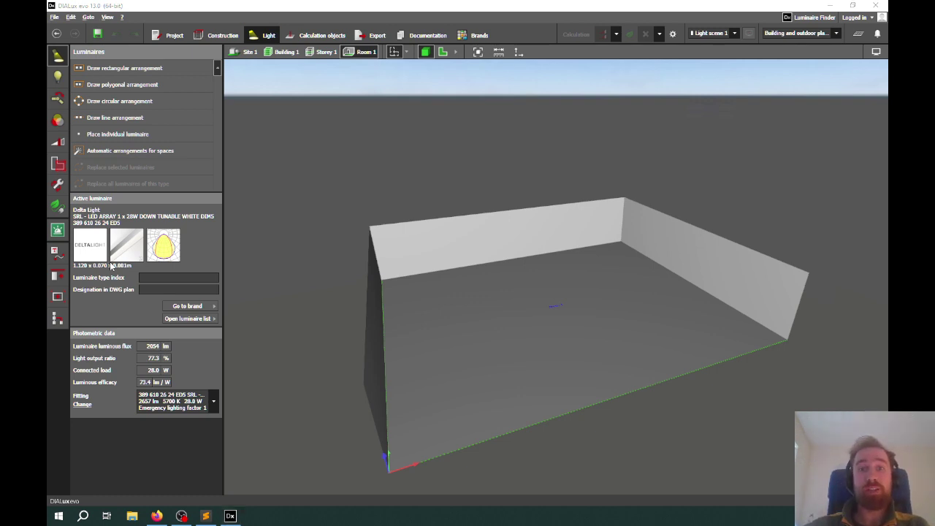
# - Switch to the Luminaire Finder in Firefox and, per the specified mounting height, search for indoor pendant luminaires with downward-only light distribution
pyautogui.hotkey('alt', 'Tab')
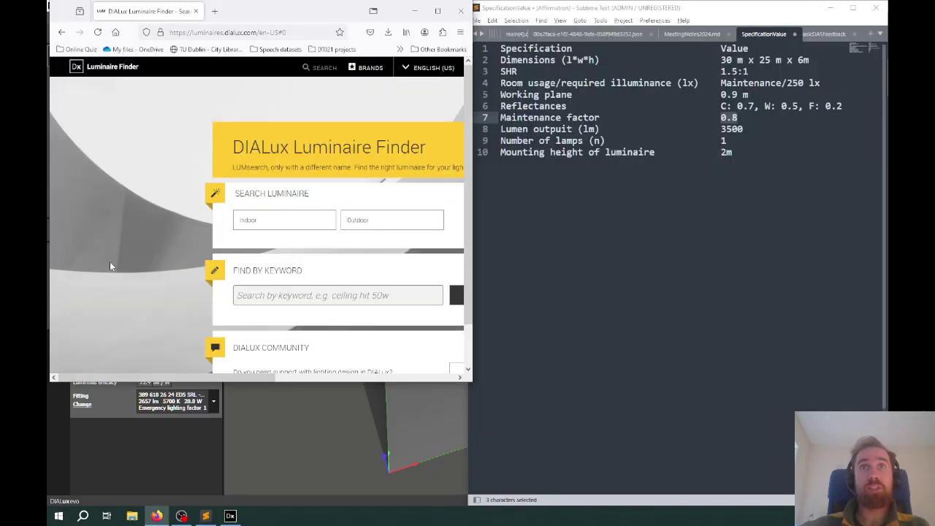
pyautogui.press('super+Right')
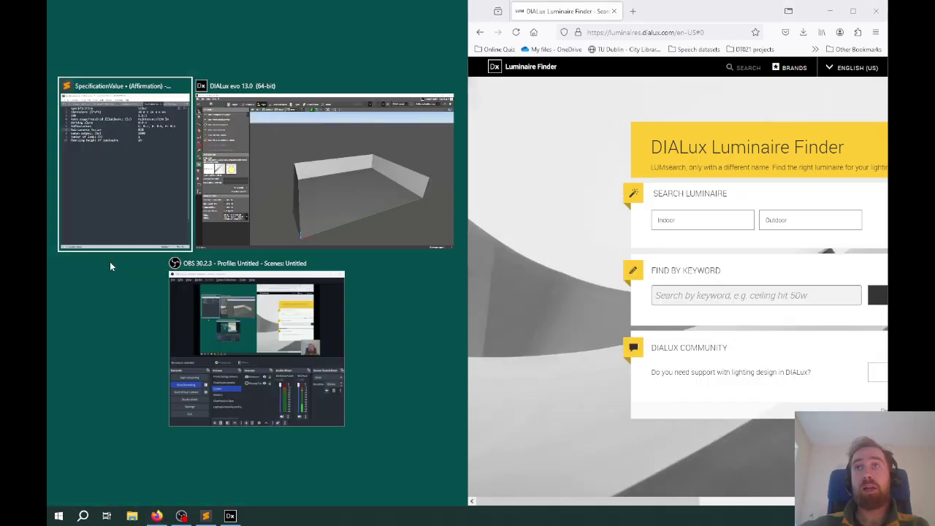
pyautogui.click(684, 228)
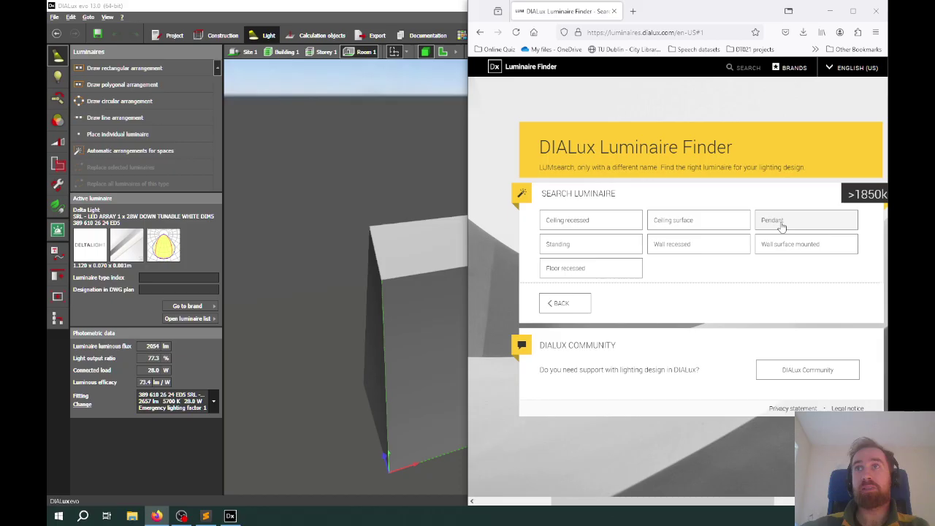
pyautogui.hotkey('alt', 'Tab')
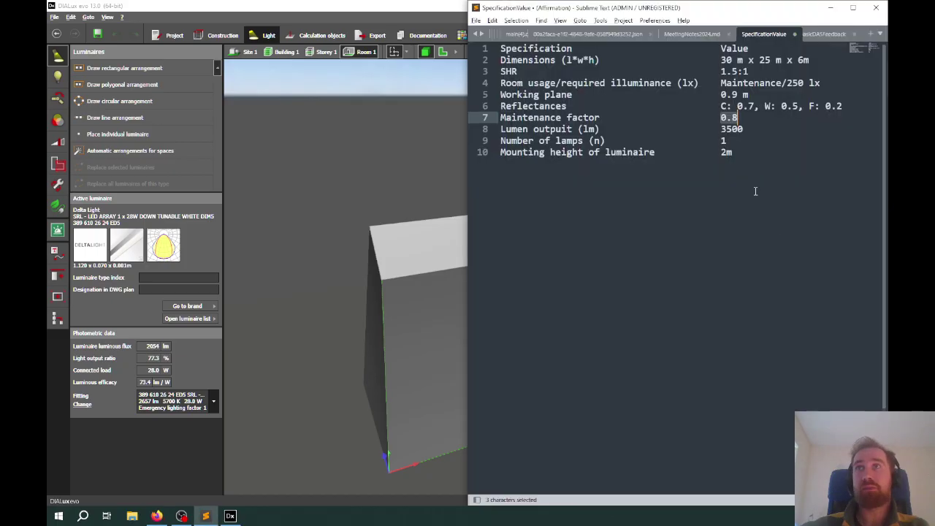
pyautogui.doubleClick(728, 152)
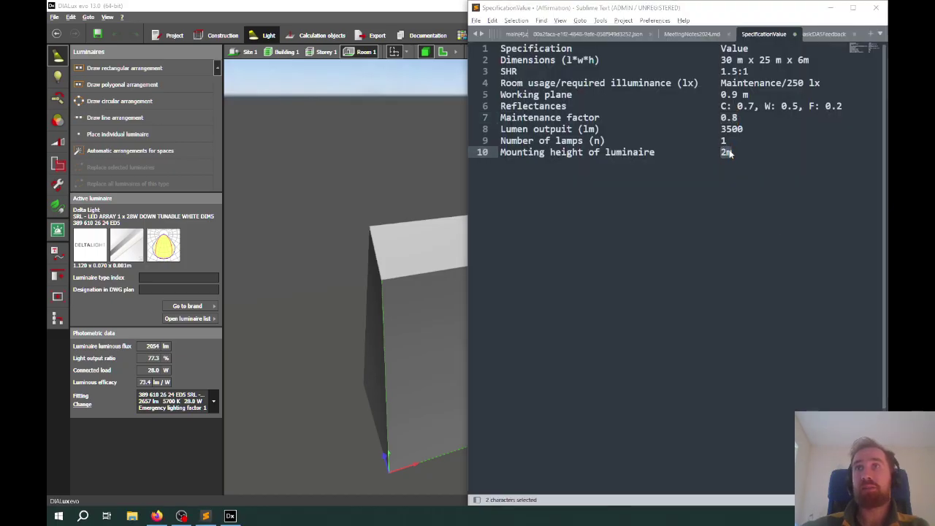
pyautogui.hotkey('alt', 'Tab')
pyautogui.click(767, 219)
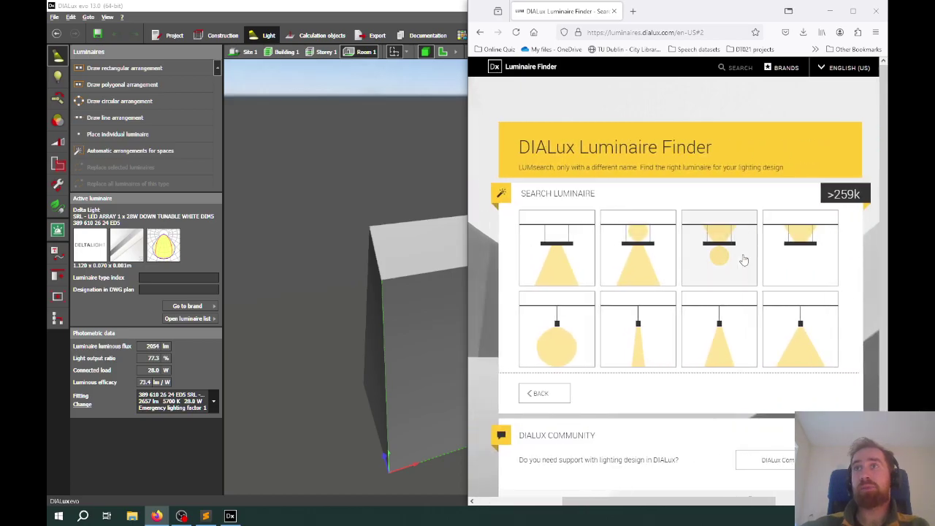
pyautogui.click(567, 265)
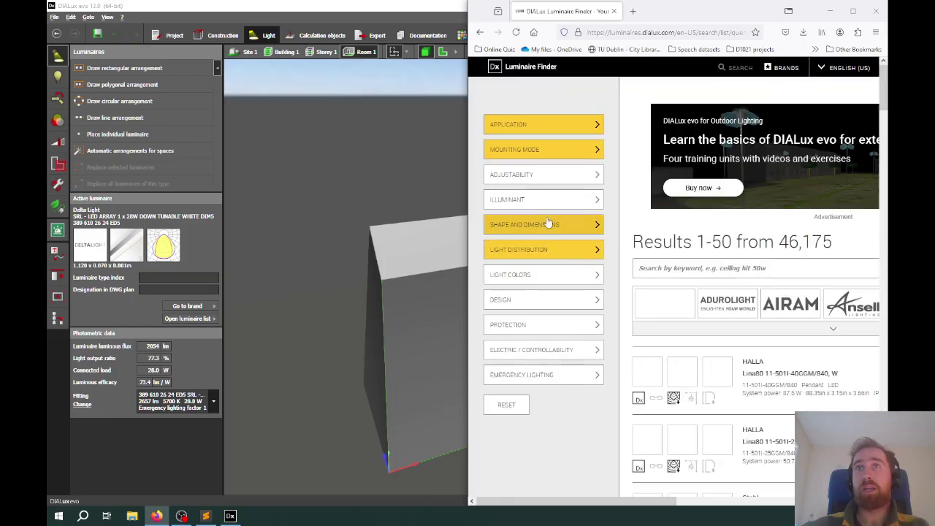
# - Filter the luminaire results to LED with a lamp flux of 3000 to 4000 lm, around the specified 3500 lm output
pyautogui.click(574, 205)
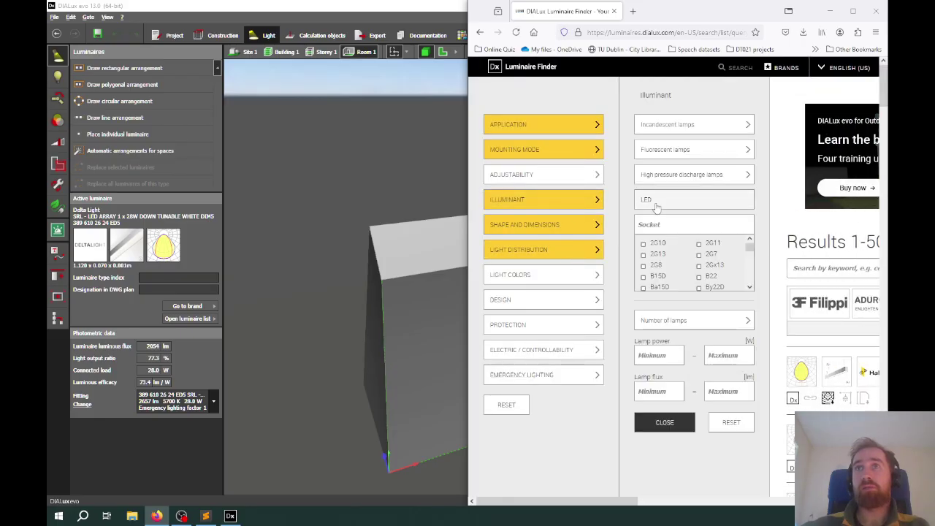
pyautogui.click(657, 202)
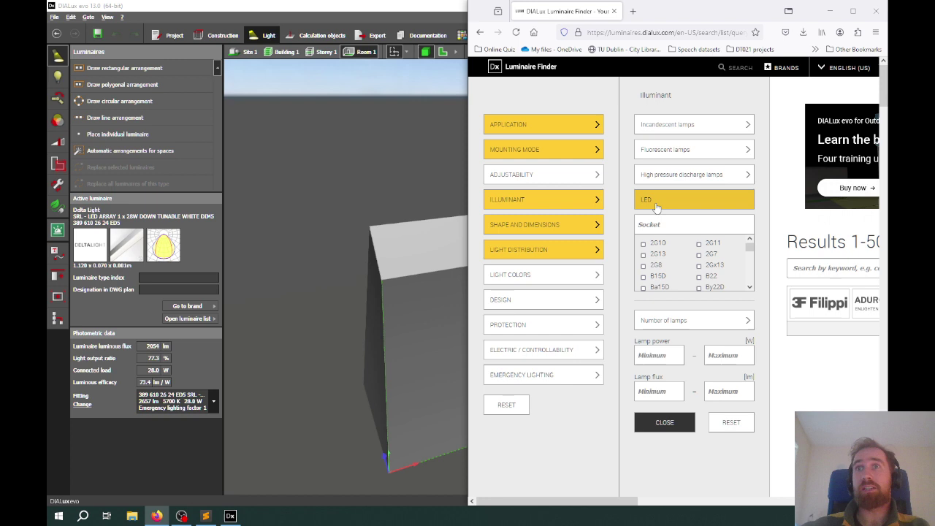
pyautogui.click(662, 393)
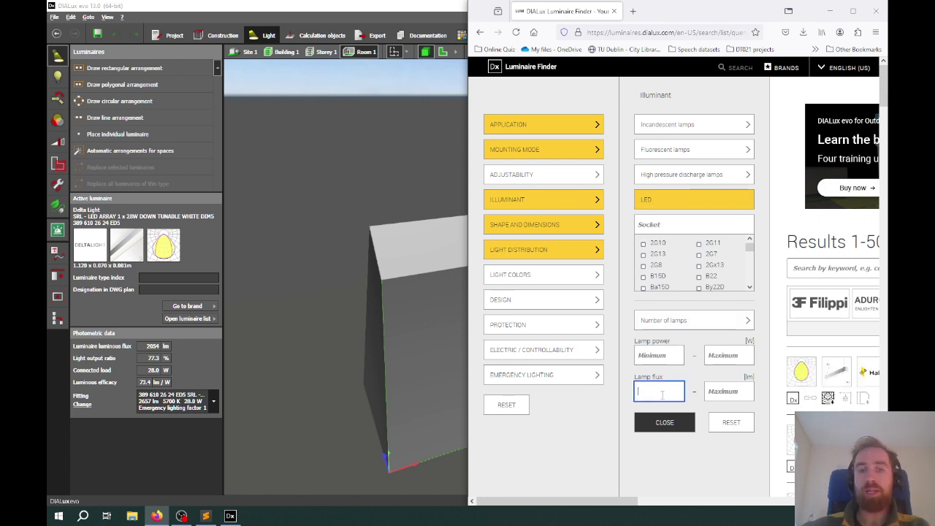
pyautogui.hotkey('alt', 'Tab')
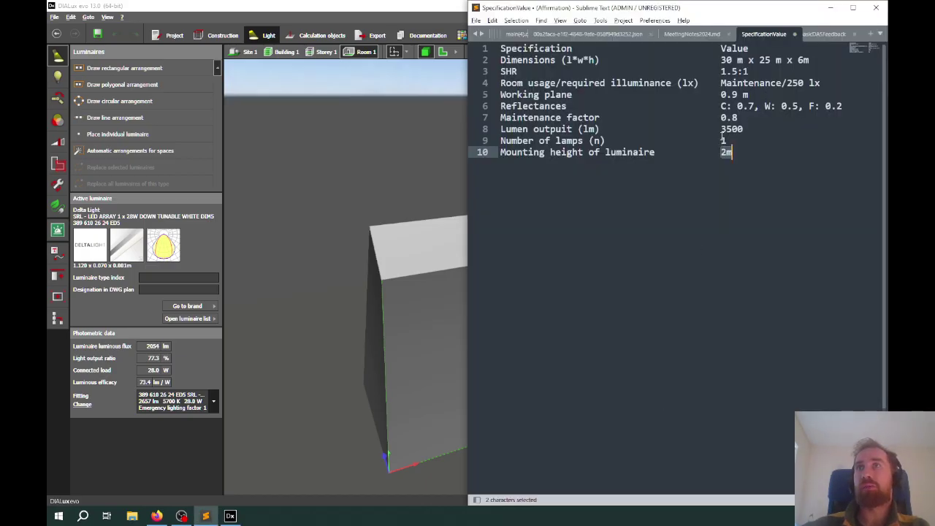
pyautogui.moveTo(721, 129); pyautogui.dragTo(745, 130)
pyautogui.hotkey('alt', 'Tab')
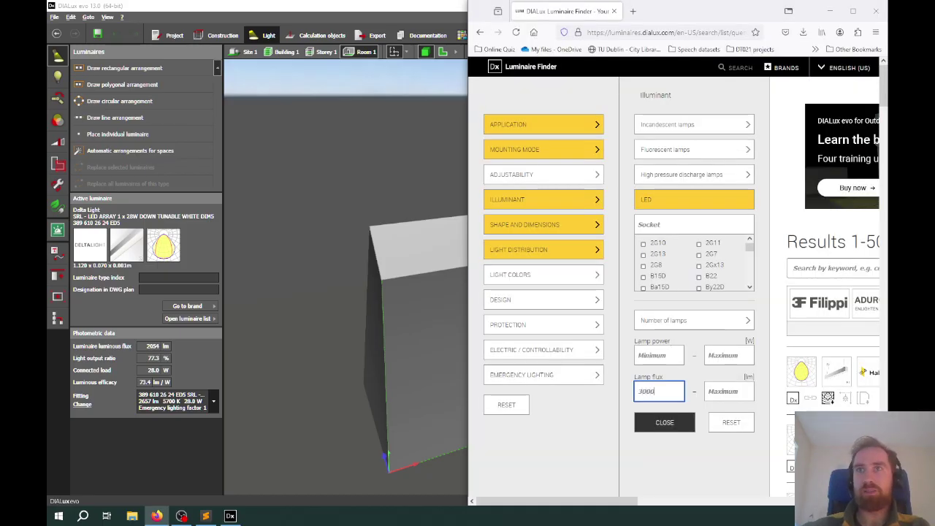
pyautogui.press('Tab')
pyautogui.write('4000')
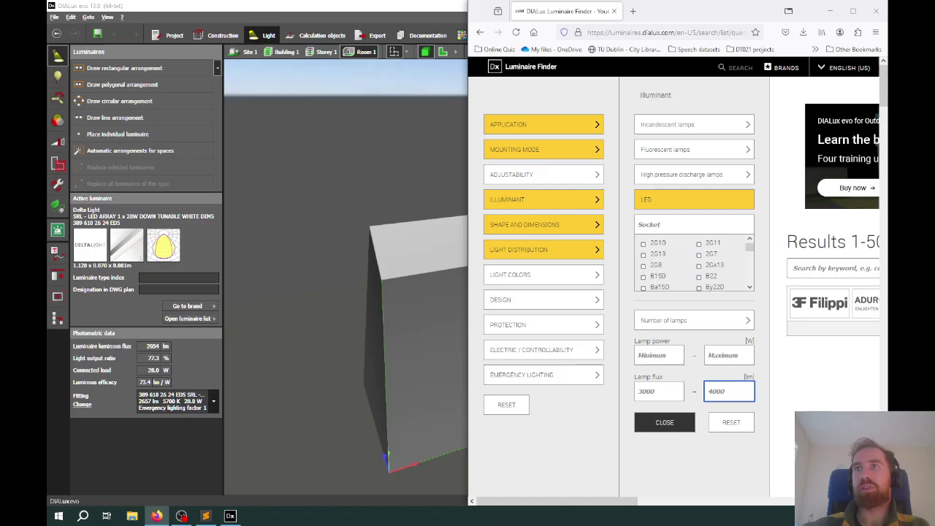
pyautogui.hscroll(5, 723, 385)
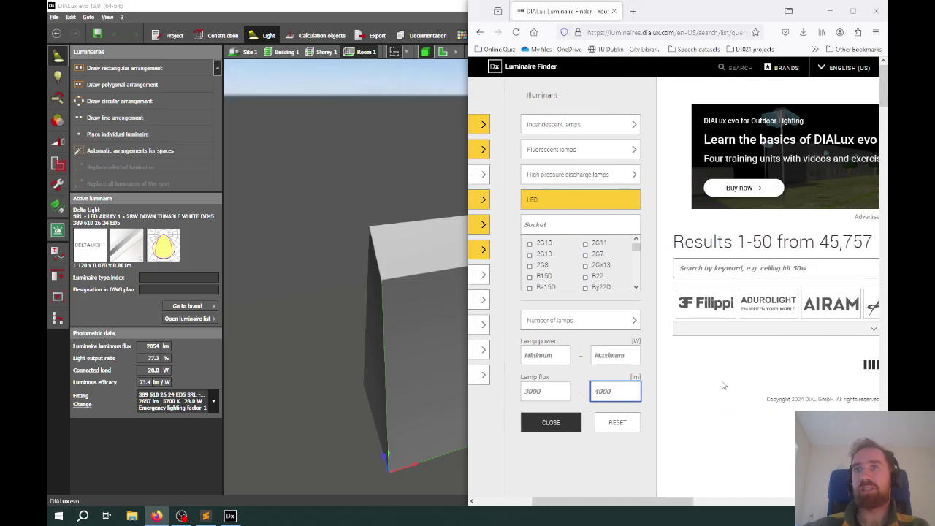
pyautogui.hscroll(3, 723, 385)
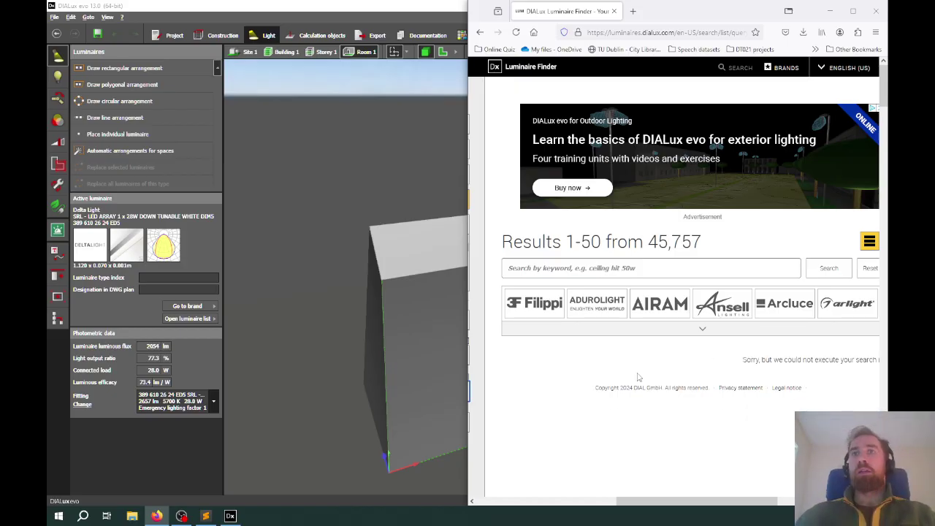
pyautogui.hscroll(-4, 638, 378)
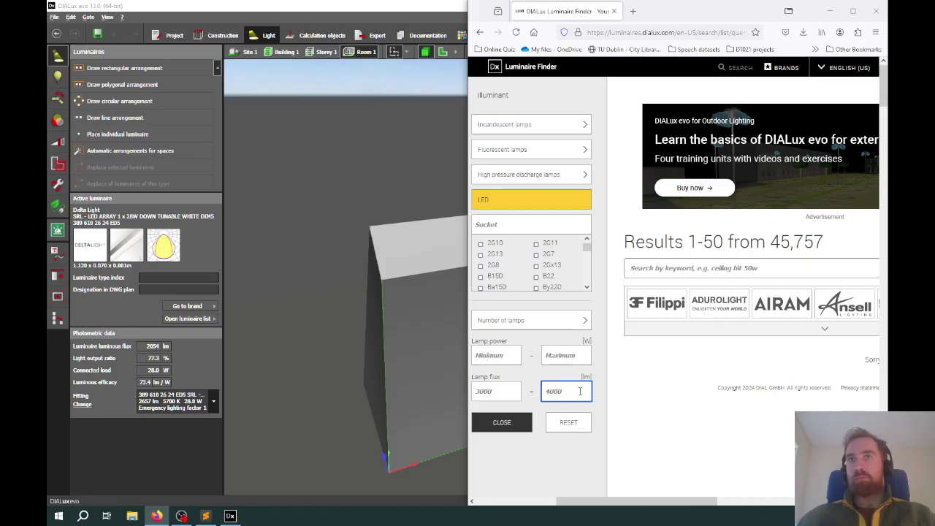
pyautogui.click(533, 388)
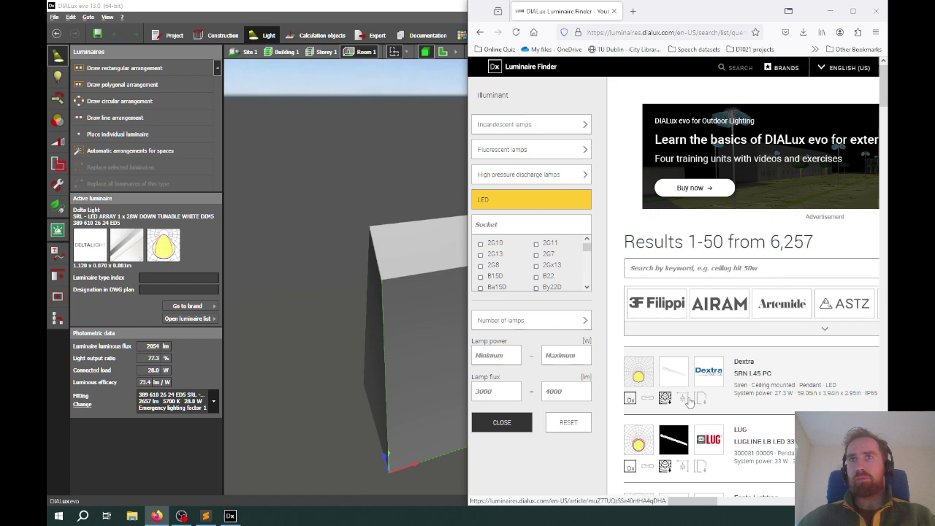
# - Open the product data sheet of the Dextra SRN L45 PC and examine its total flux and technical details
pyautogui.hscroll(1, 706, 406)
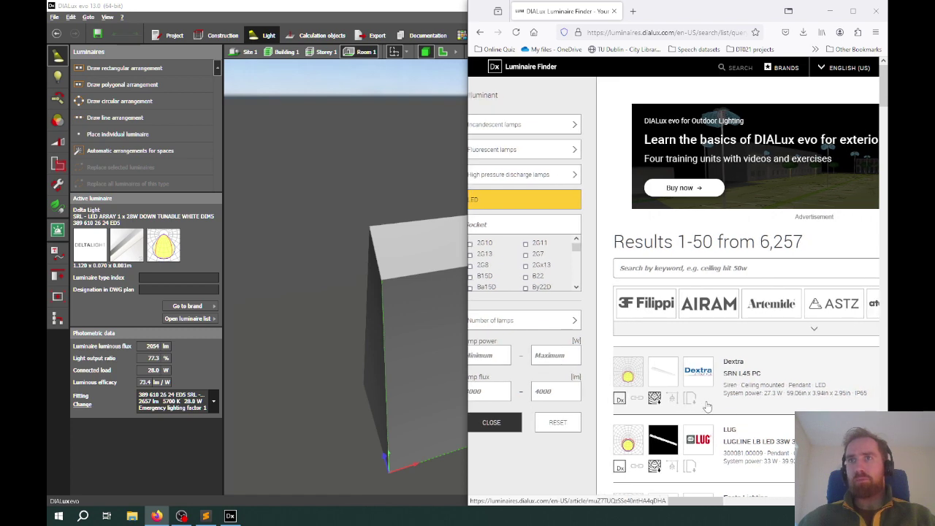
pyautogui.scroll(-1, 760, 322)
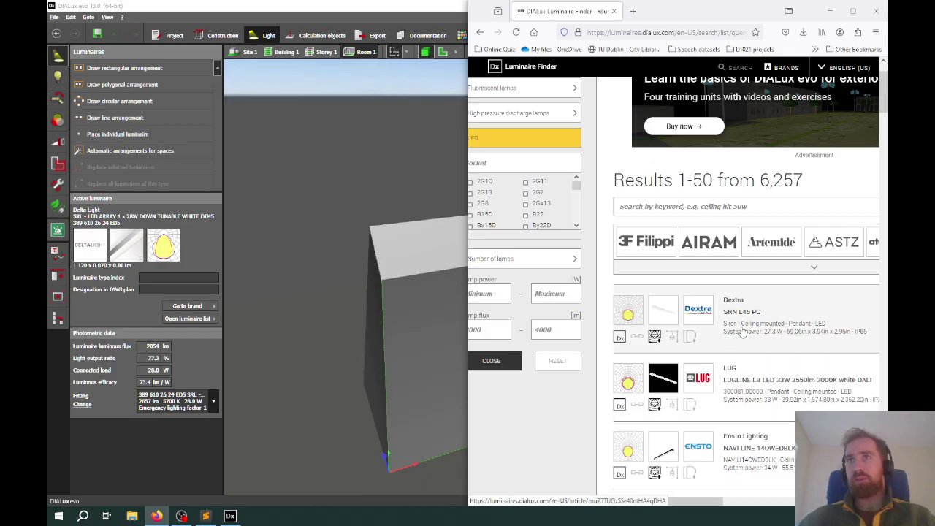
pyautogui.click(742, 332)
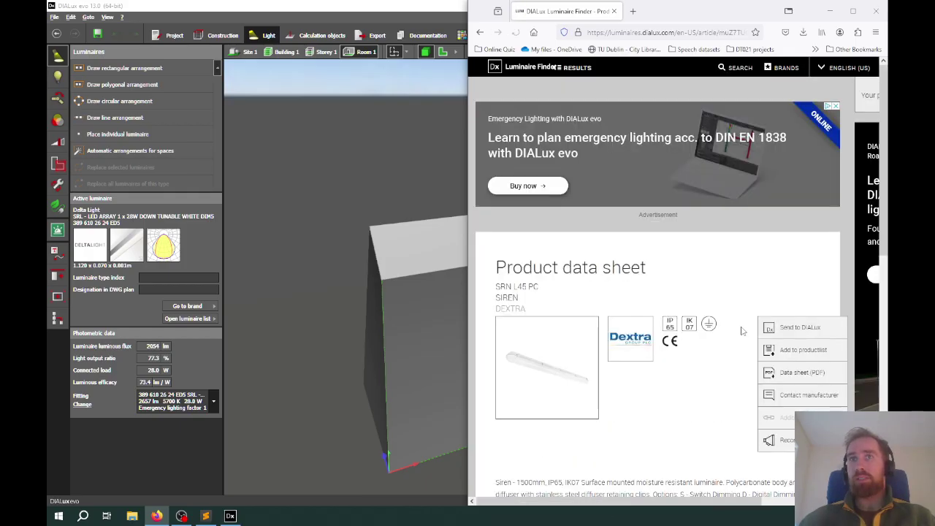
pyautogui.scroll(-2, 742, 330)
pyautogui.scroll(-3, 712, 294)
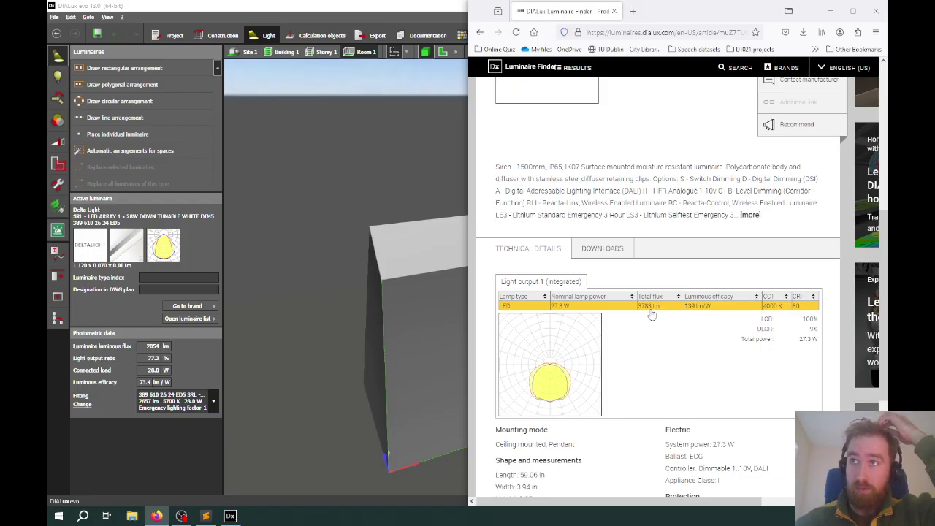
# - Send the Dextra SRN L45 PC luminaire from its product data sheet to DIALux and switch back to DIALux evo
pyautogui.scroll(1, 652, 314)
pyautogui.scroll(4, 651, 314)
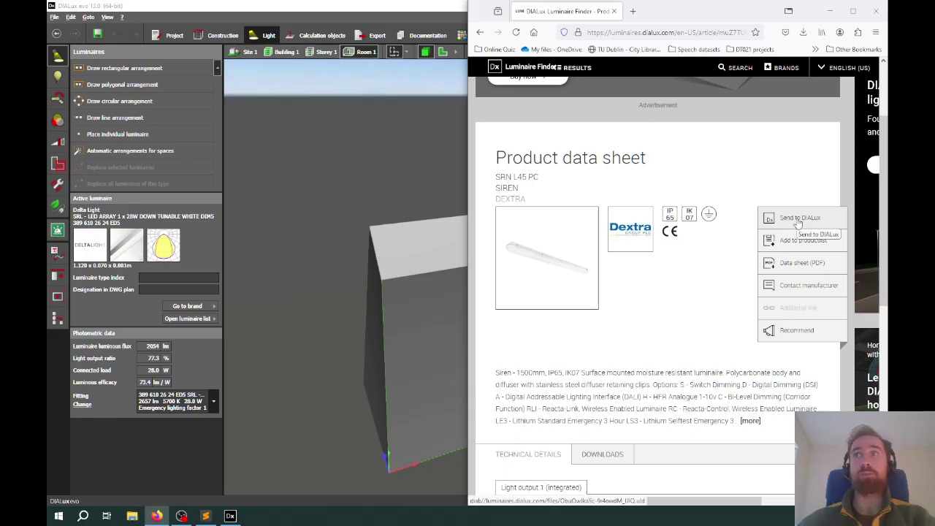
pyautogui.click(798, 223)
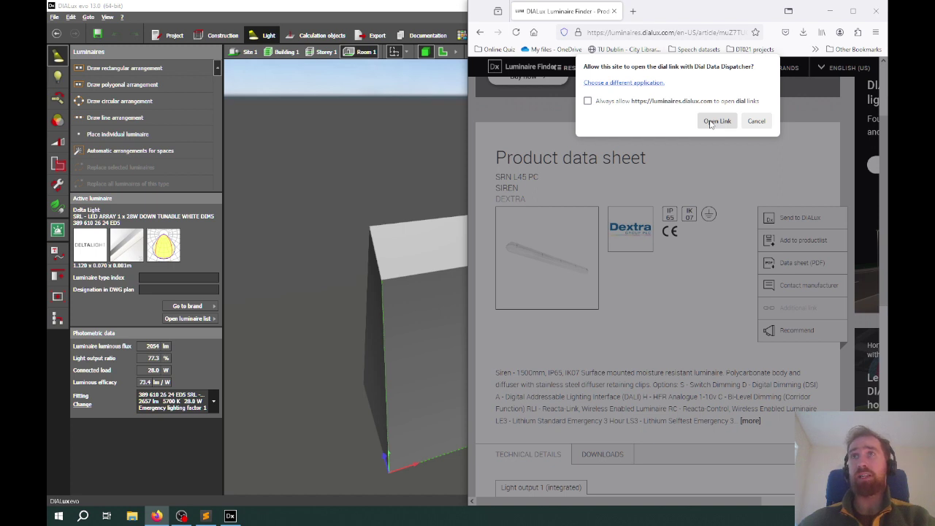
pyautogui.click(716, 122)
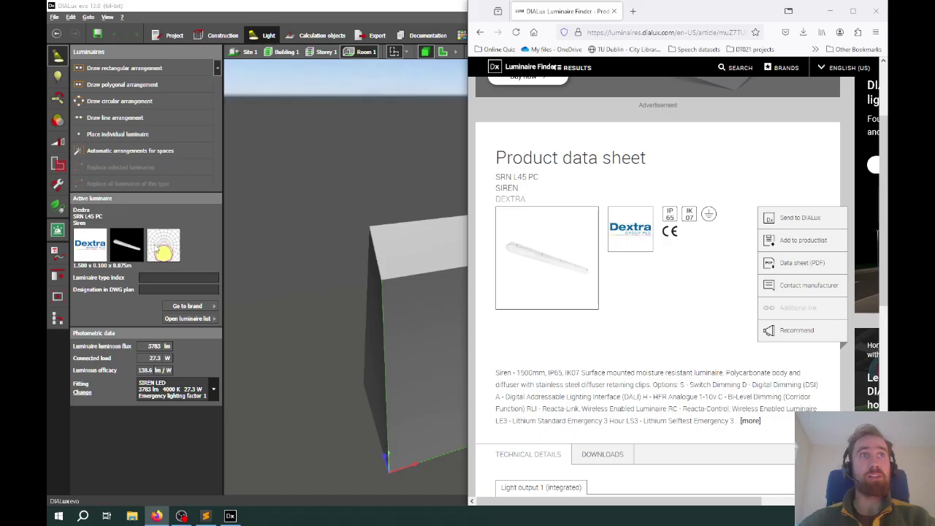
pyautogui.click(271, 260)
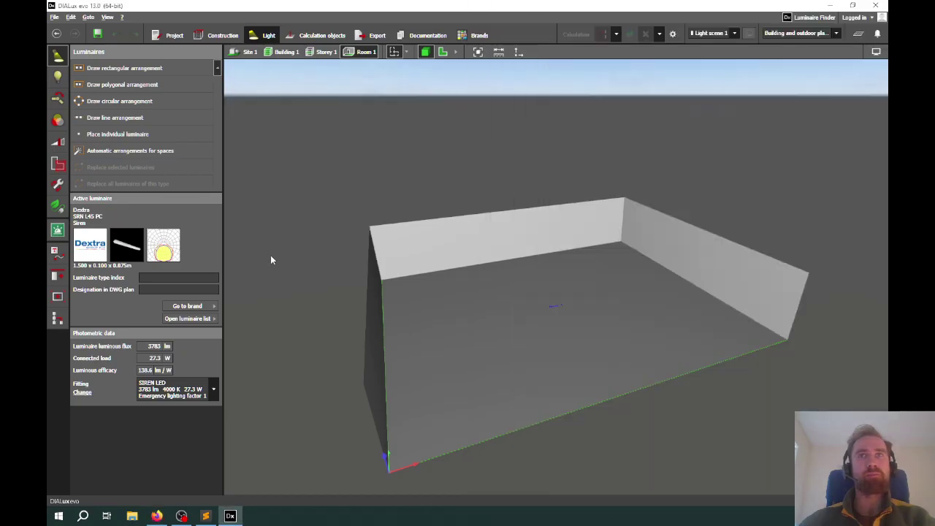
# - Create an automatic arrangement of the active Dextra SRN L45 PC luminaire in Room 1
pyautogui.moveTo(431, 345)
pyautogui.mouseDown(button='right')
pyautogui.moveTo(444, 365)
pyautogui.moveTo(428, 338)
pyautogui.mouseUp(button='right')
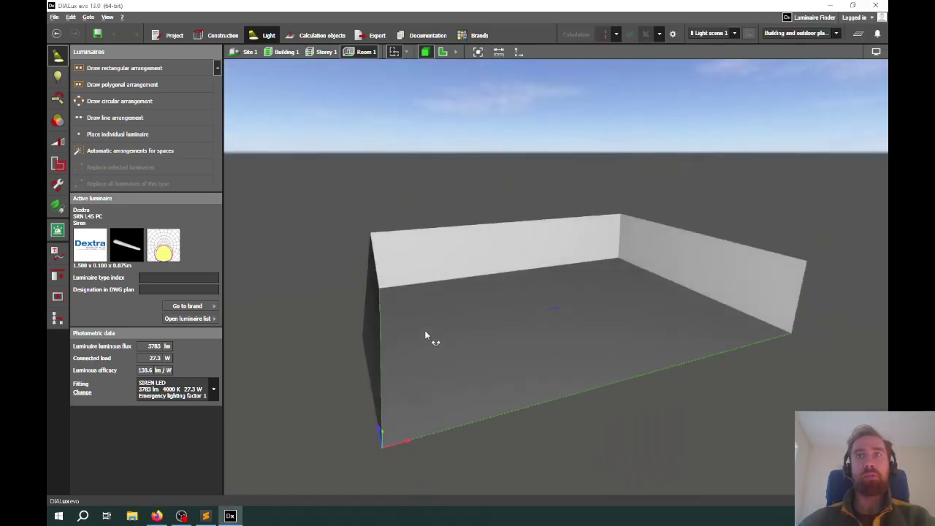
pyautogui.click(134, 151)
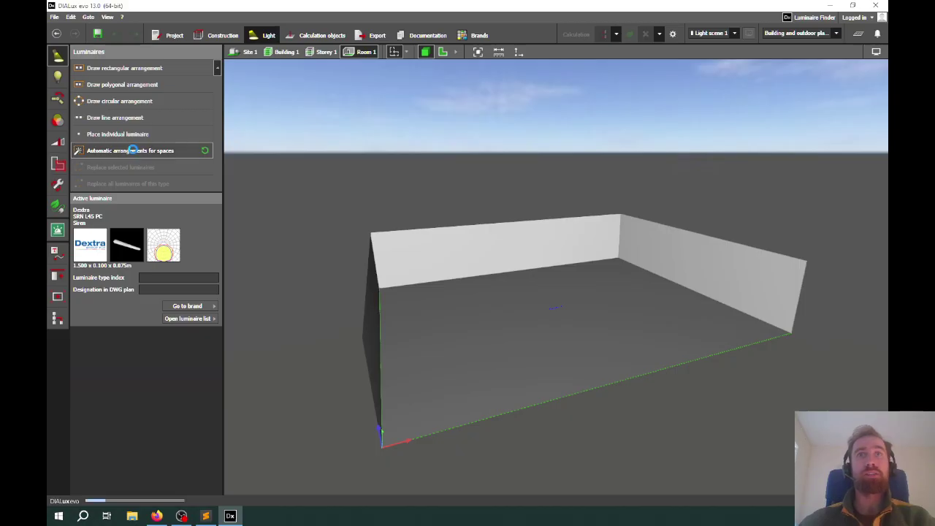
pyautogui.moveTo(407, 338); pyautogui.dragTo(444, 387, button='right')
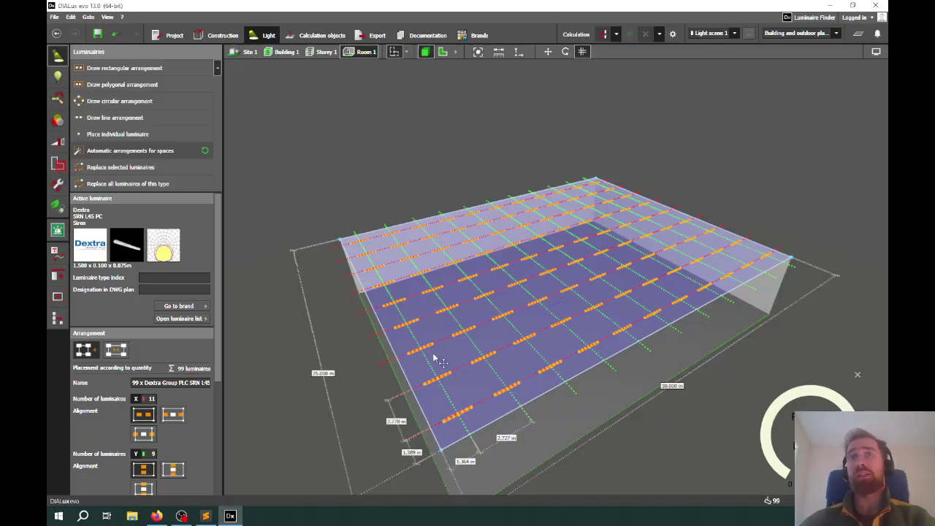
pyautogui.moveTo(511, 376); pyautogui.dragTo(502, 350, button='right')
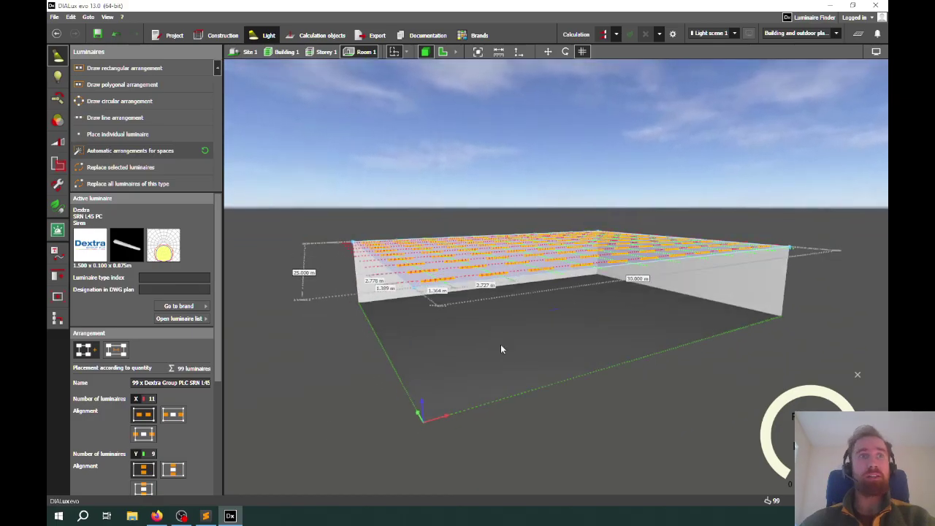
# - Lower the luminaire arrangement to a height of 4 m by setting its Z position
pyautogui.scroll(-5, 186, 377)
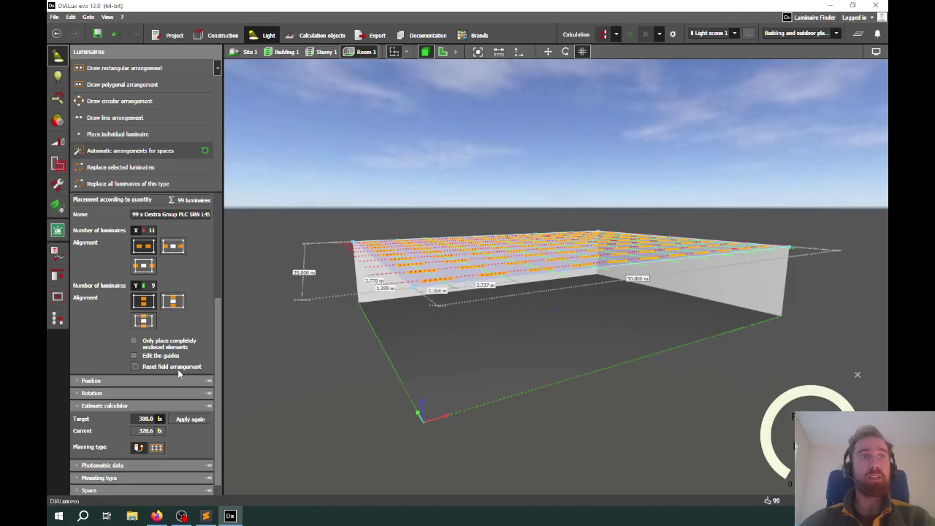
pyautogui.click(92, 380)
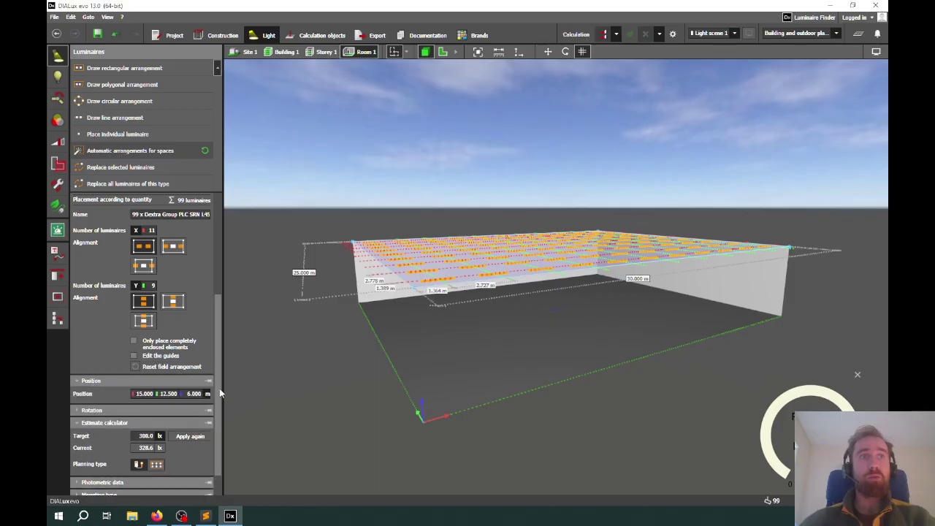
pyautogui.click(191, 394)
pyautogui.doubleClick(189, 393)
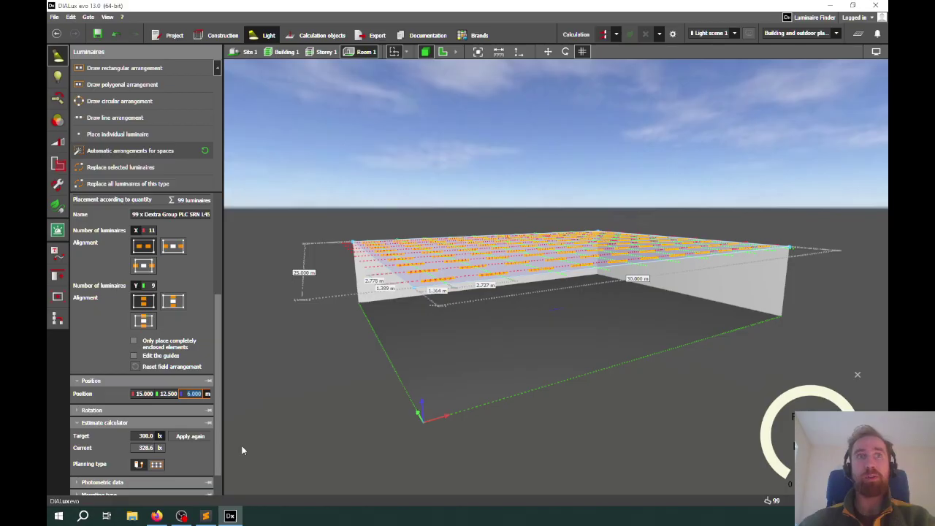
pyautogui.write('4')
pyautogui.press('Return')
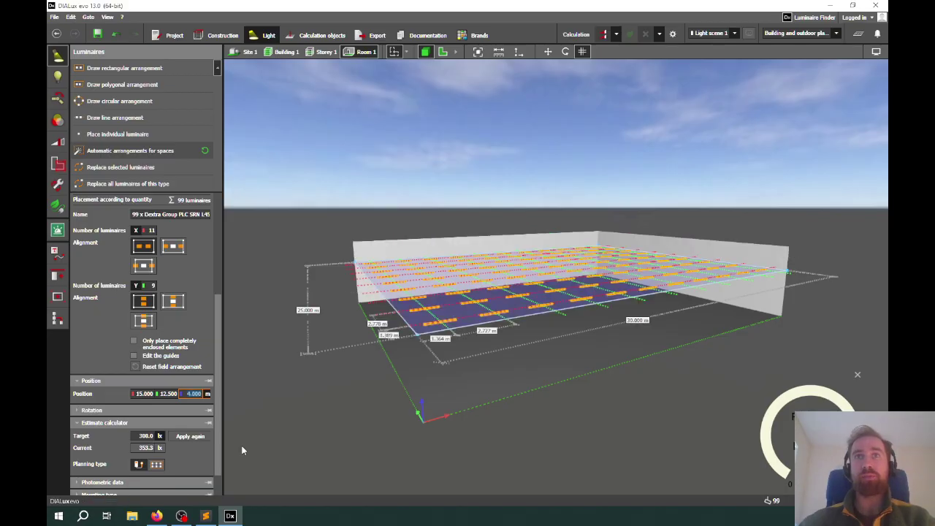
pyautogui.click(305, 413)
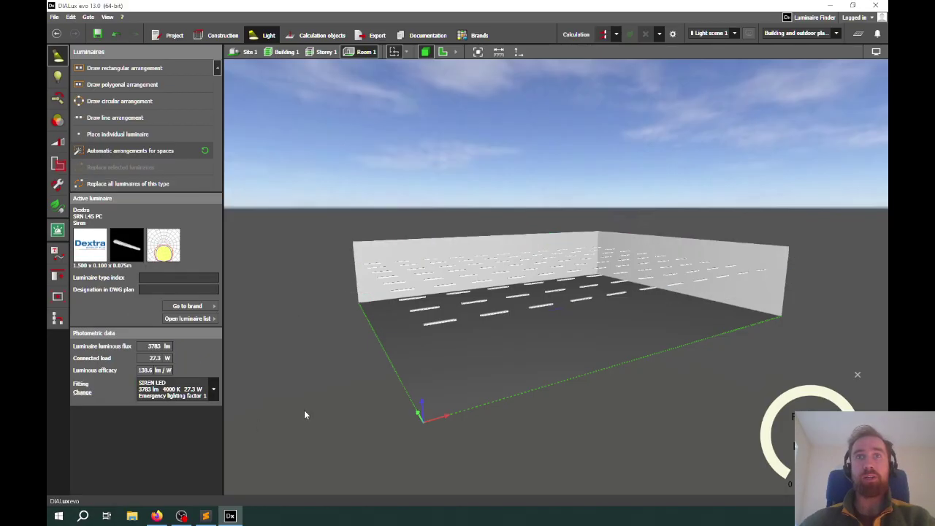
# - Select the lowered luminaire arrangement and reapply the estimate calculator with the 300 lx target
pyautogui.click(431, 327)
pyautogui.scroll(-5, 138, 344)
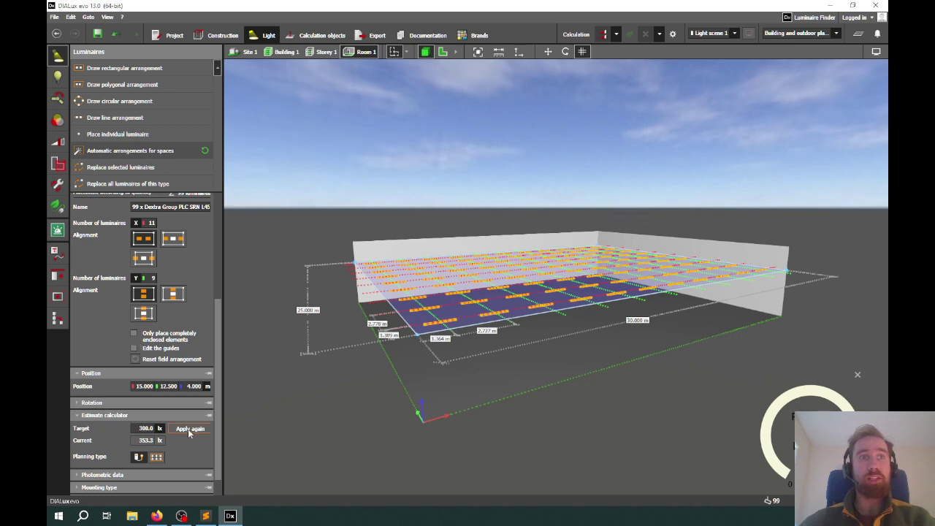
pyautogui.click(187, 429)
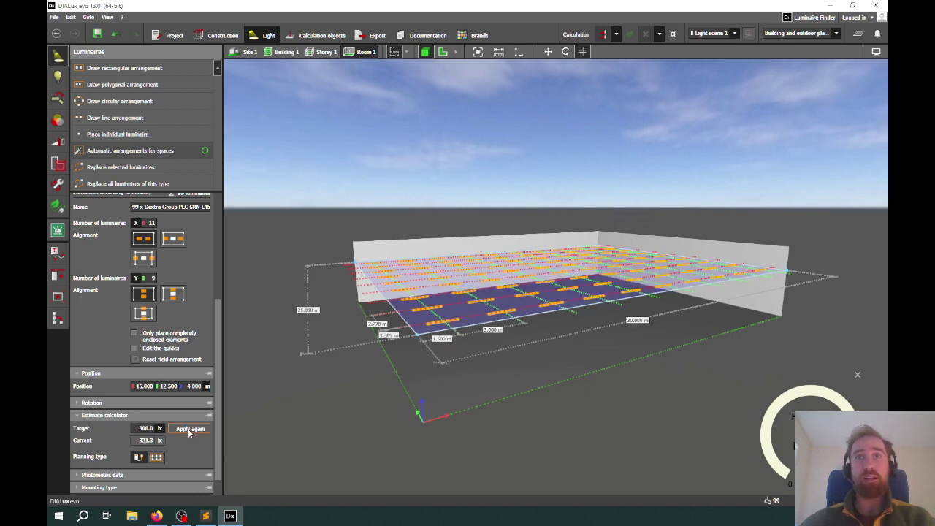
pyautogui.scroll(5, 196, 271)
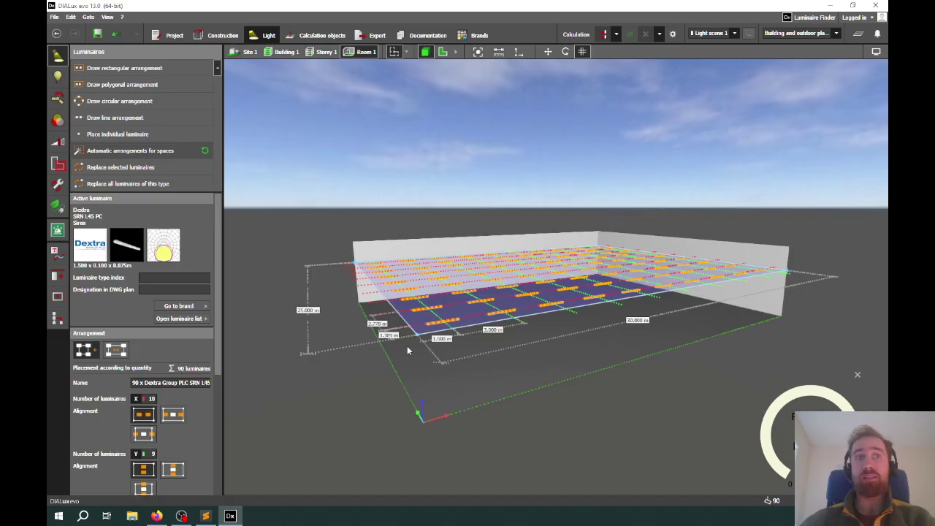
pyautogui.scroll(3, 407, 351)
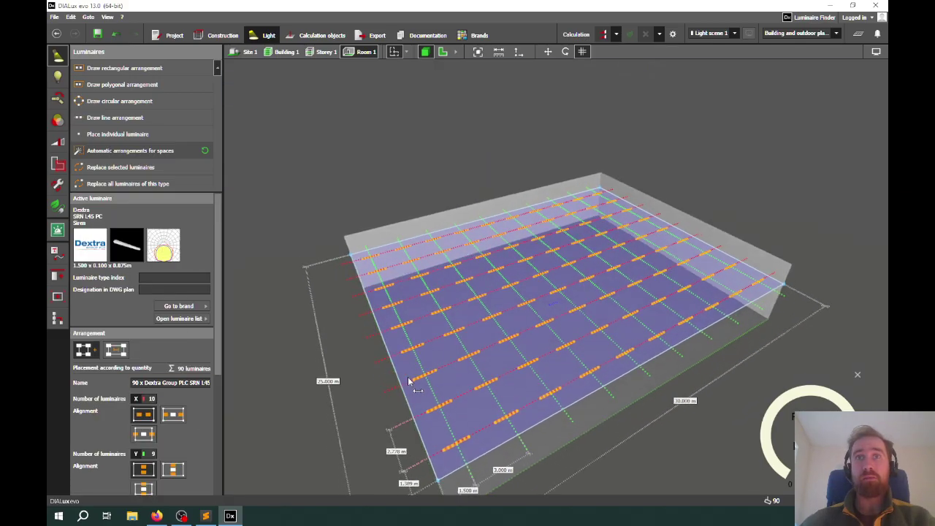
pyautogui.moveTo(409, 381); pyautogui.dragTo(412, 359, button='right')
# - Set the estimate calculator's target to 250 lx and reapply it to the luminaire arrangement
pyautogui.scroll(-5, 209, 369)
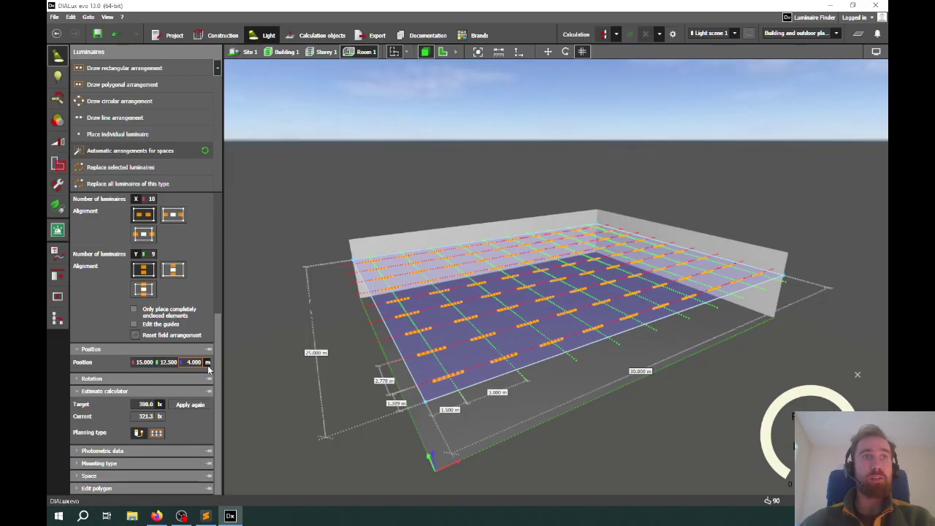
pyautogui.scroll(1, 208, 369)
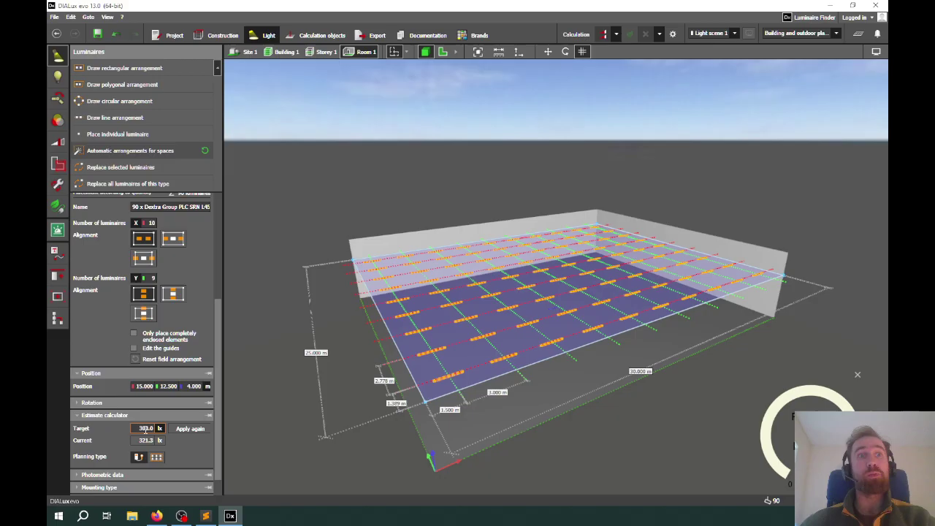
pyautogui.write('25')
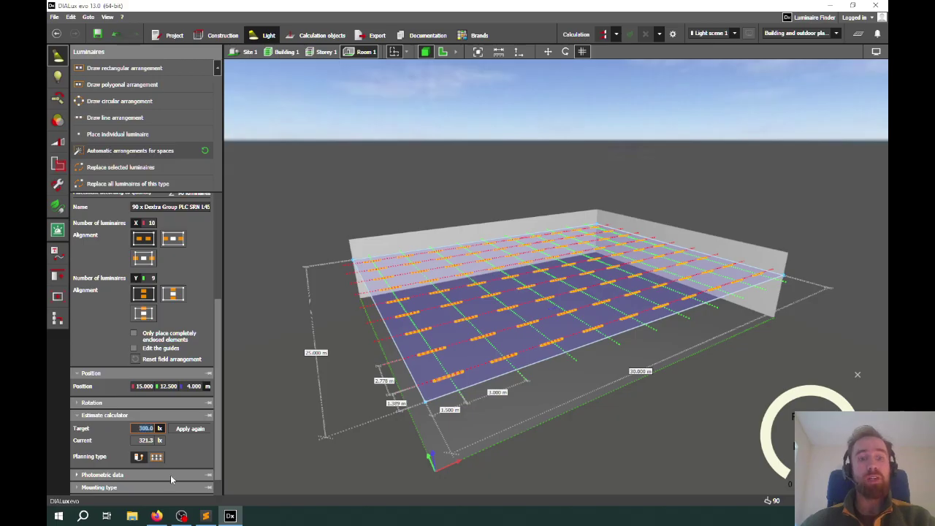
pyautogui.write('0')
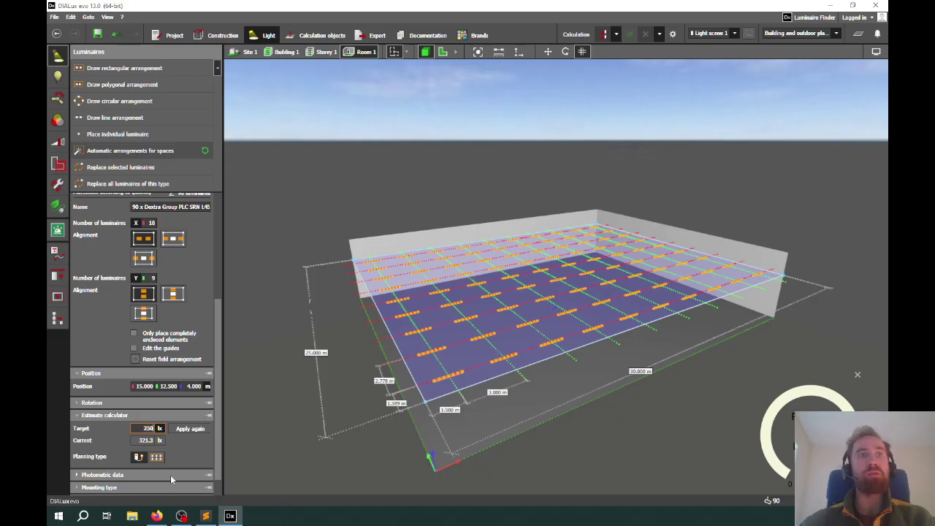
pyautogui.click(191, 429)
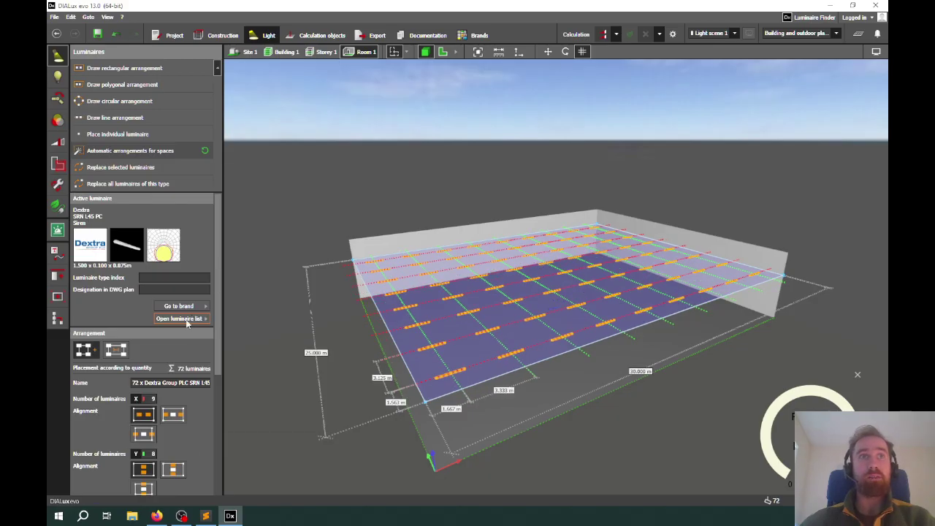
pyautogui.moveTo(350, 377); pyautogui.dragTo(380, 399)
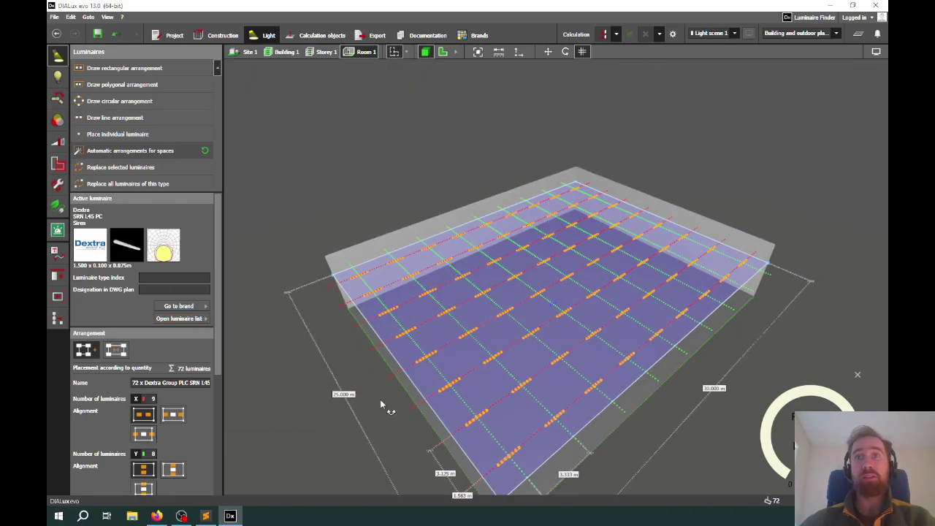
pyautogui.click(743, 435)
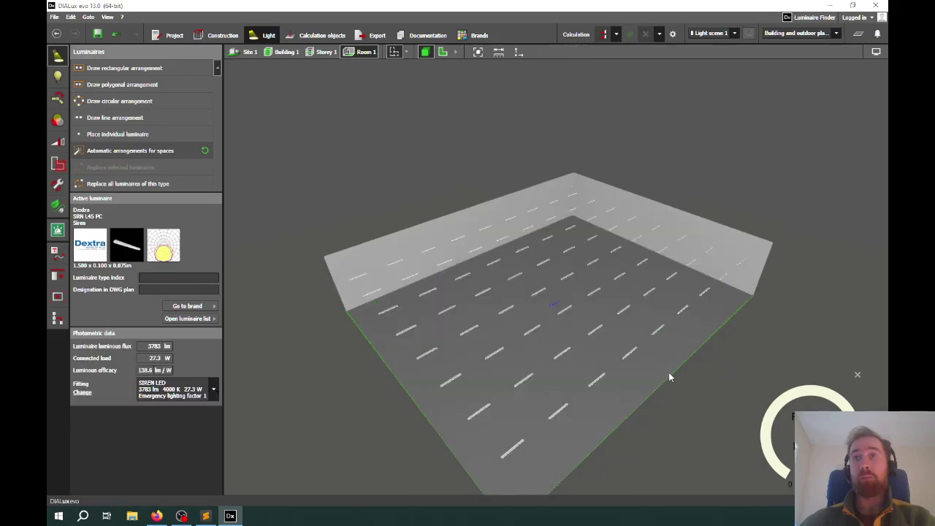
pyautogui.moveTo(673, 379); pyautogui.dragTo(649, 359)
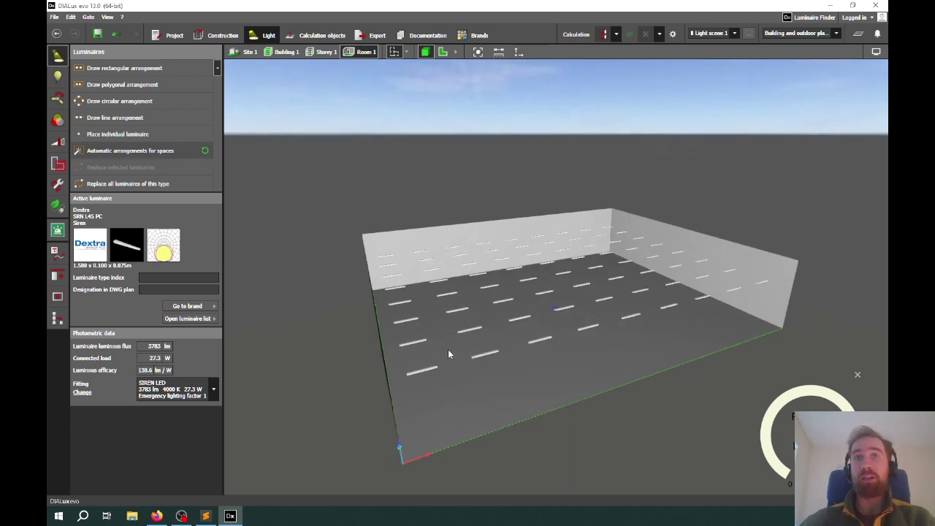
pyautogui.moveTo(448, 350)
pyautogui.mouseDown()
pyautogui.moveTo(455, 357)
pyautogui.moveTo(463, 350)
pyautogui.mouseUp()
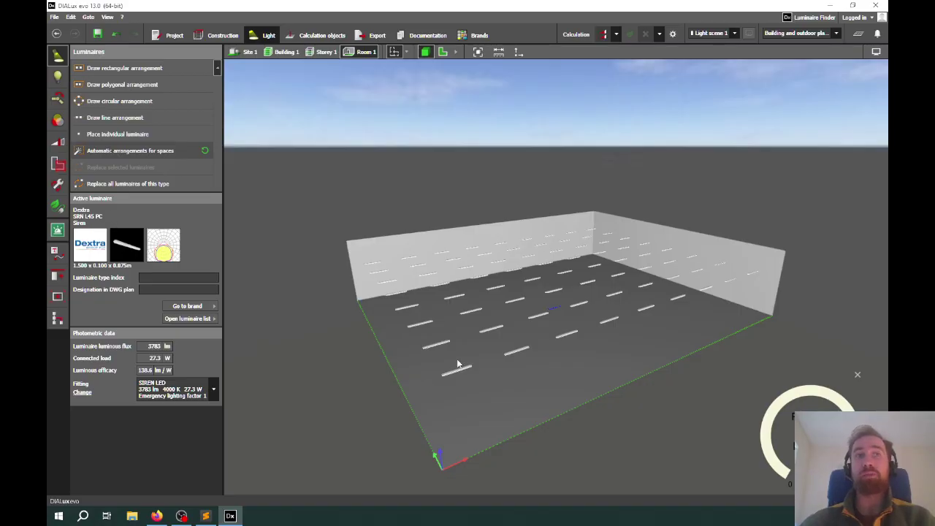
pyautogui.click(213, 391)
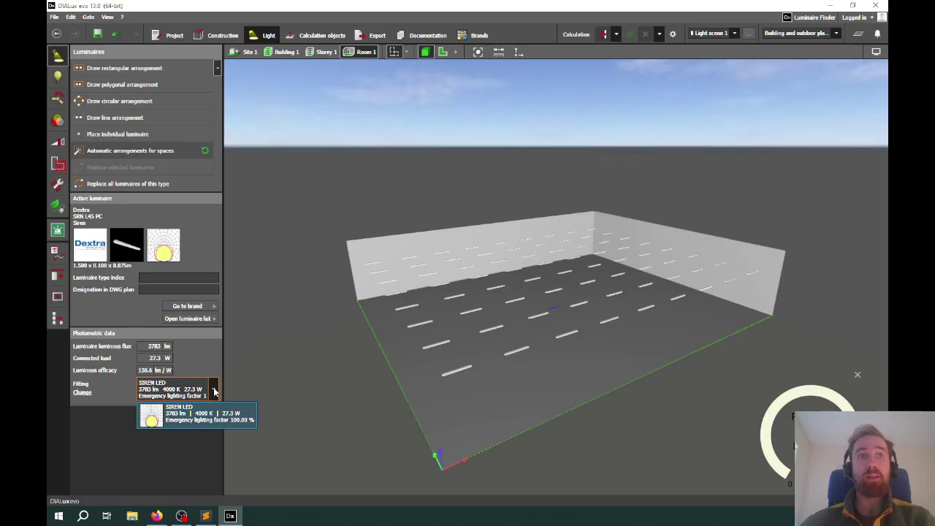
pyautogui.click(213, 391)
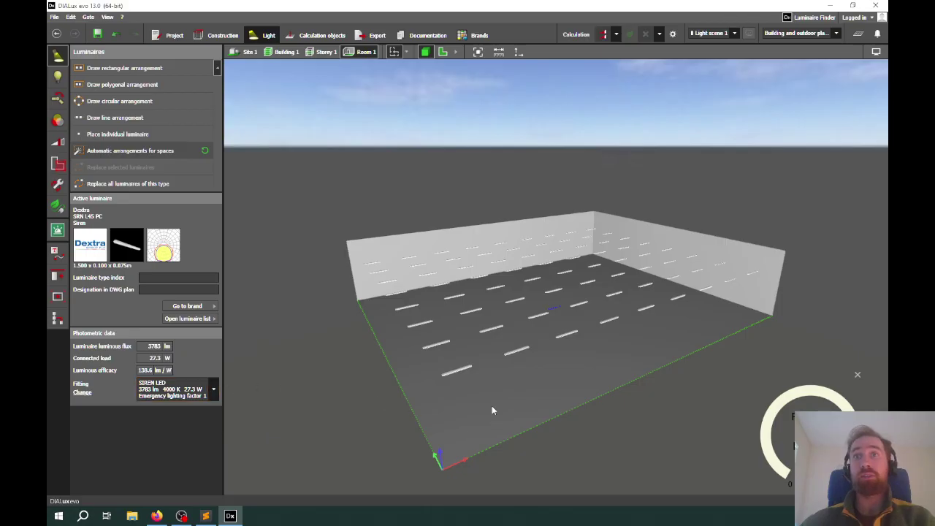